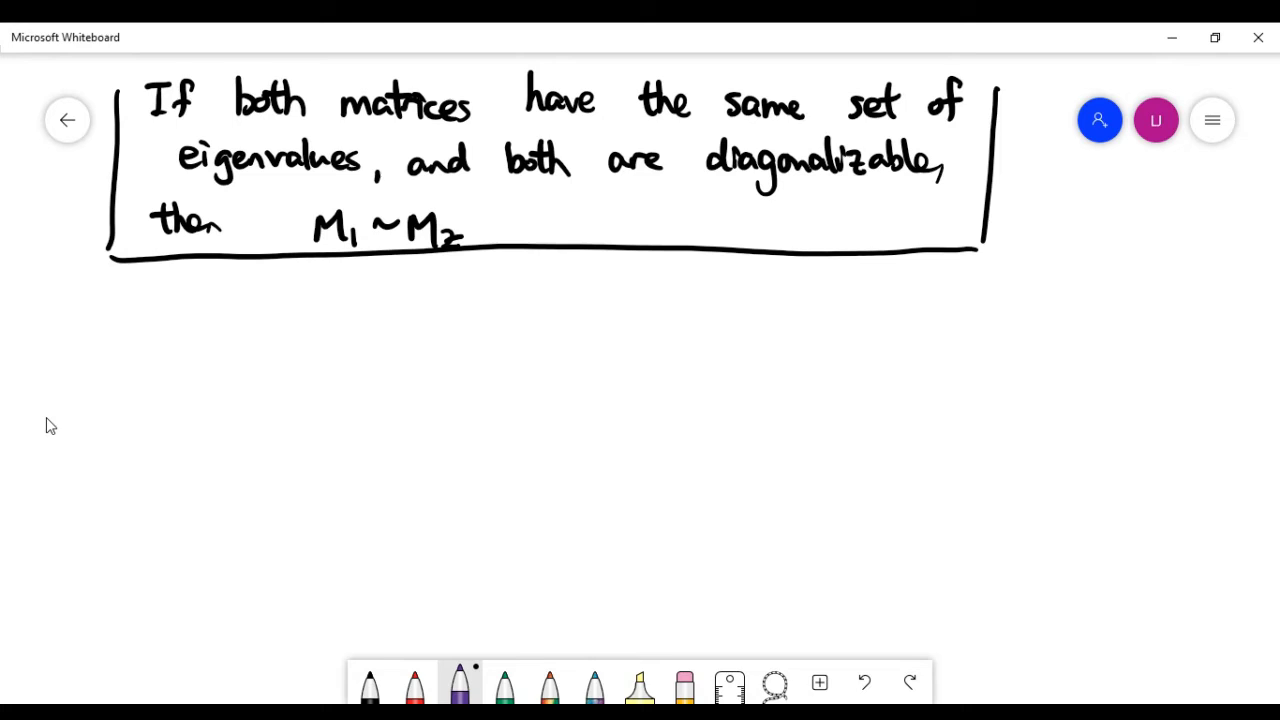
# Underline 'eigenvalues' and 'the same set of' in the boxed statement, then write 'M1 ~' beneath the box
pyautogui.moveTo(364, 179); pyautogui.dragTo(220, 177)
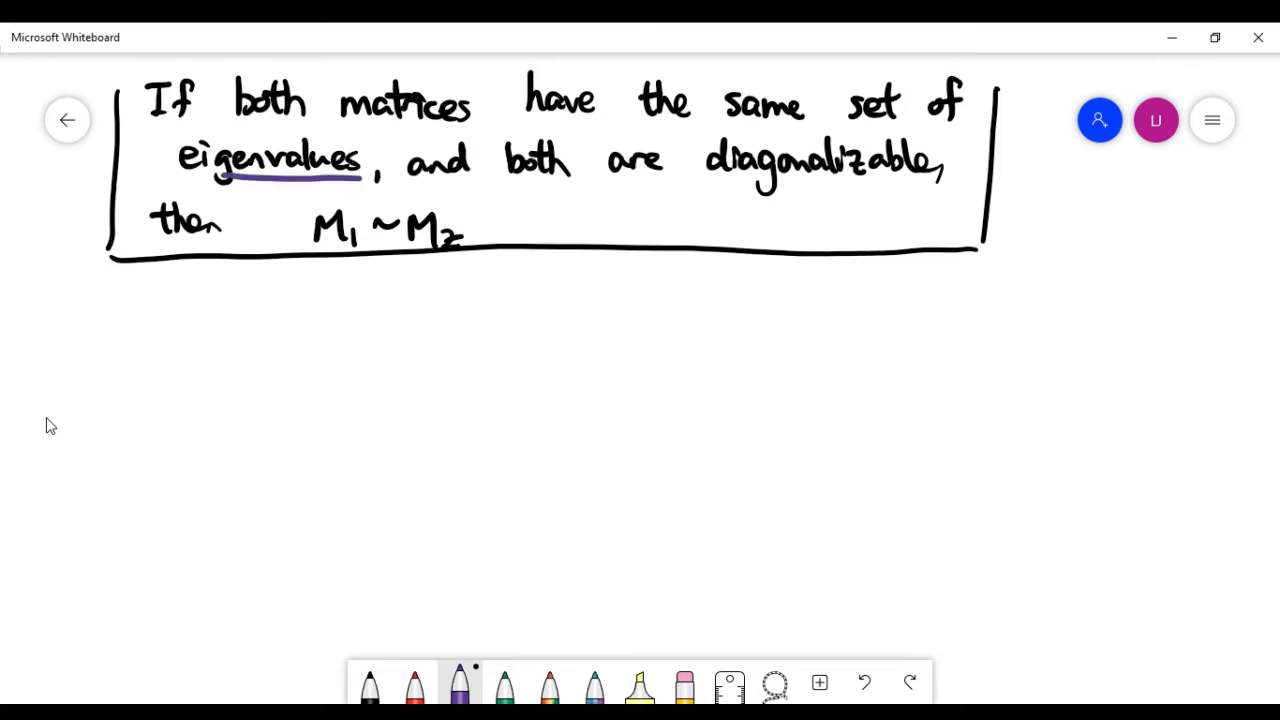
pyautogui.moveTo(962, 128); pyautogui.dragTo(638, 129)
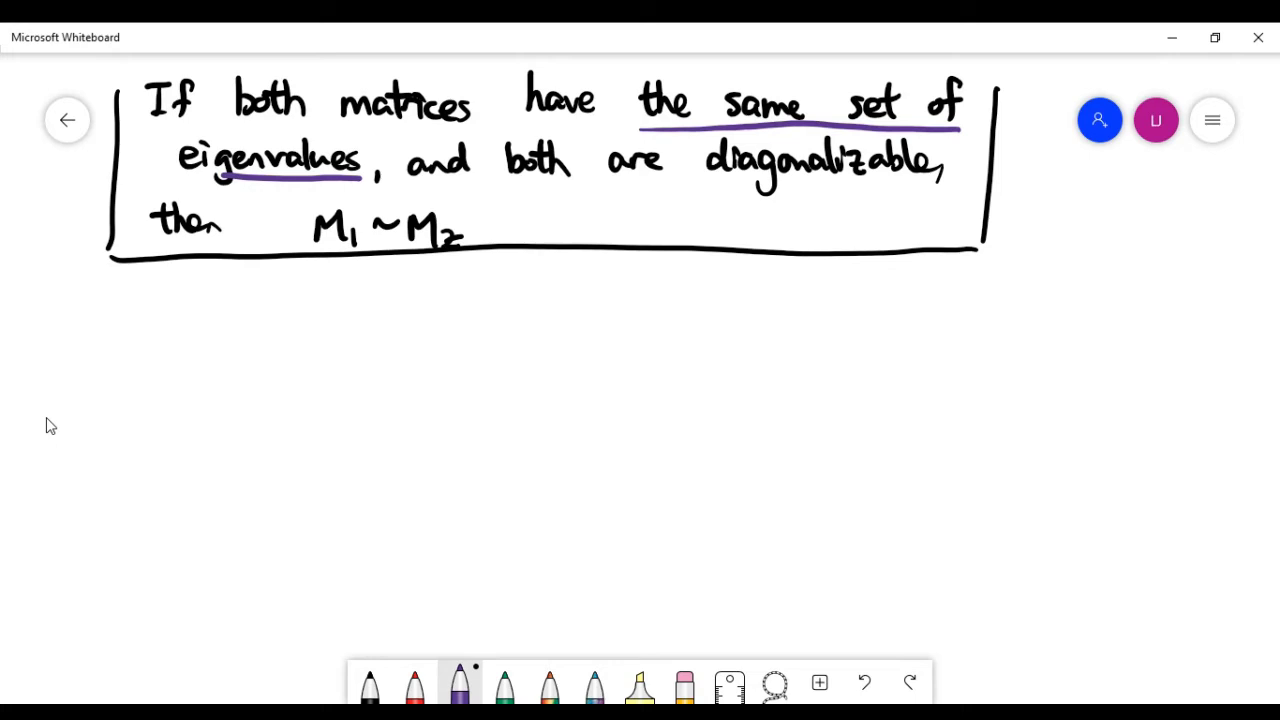
pyautogui.moveTo(302, 330); pyautogui.dragTo(334, 330)
pyautogui.moveTo(341, 316); pyautogui.dragTo(343, 333)
pyautogui.moveTo(361, 322); pyautogui.dragTo(399, 314)
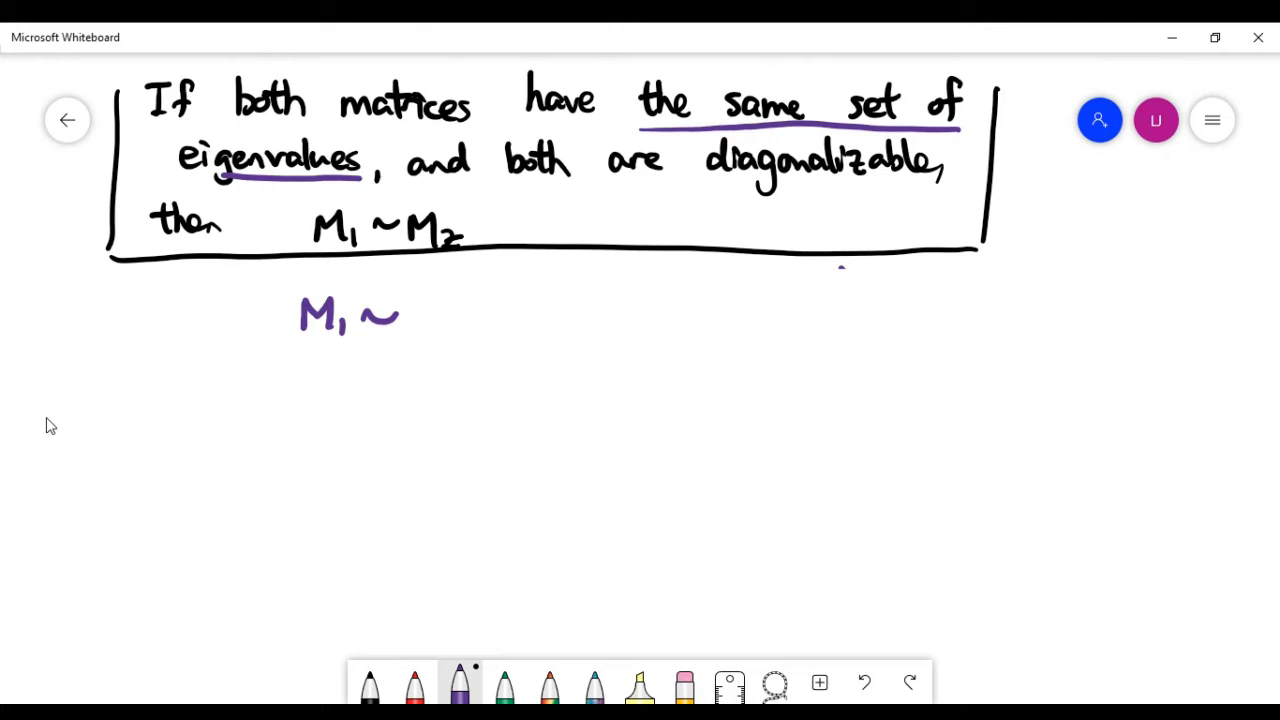
# Extend the first line to M1 ~ D = diagonal matrix of λ1 … λn, underlining M1
pyautogui.moveTo(432, 302); pyautogui.dragTo(433, 328)
pyautogui.moveTo(428, 300)
pyautogui.mouseDown()
pyautogui.moveTo(434, 330)
pyautogui.moveTo(490, 309)
pyautogui.mouseUp()
pyautogui.click(453, 321)
pyautogui.moveTo(472, 320); pyautogui.dragTo(490, 319)
pyautogui.moveTo(346, 345); pyautogui.dragTo(304, 342)
pyautogui.moveTo(522, 274); pyautogui.dragTo(530, 376)
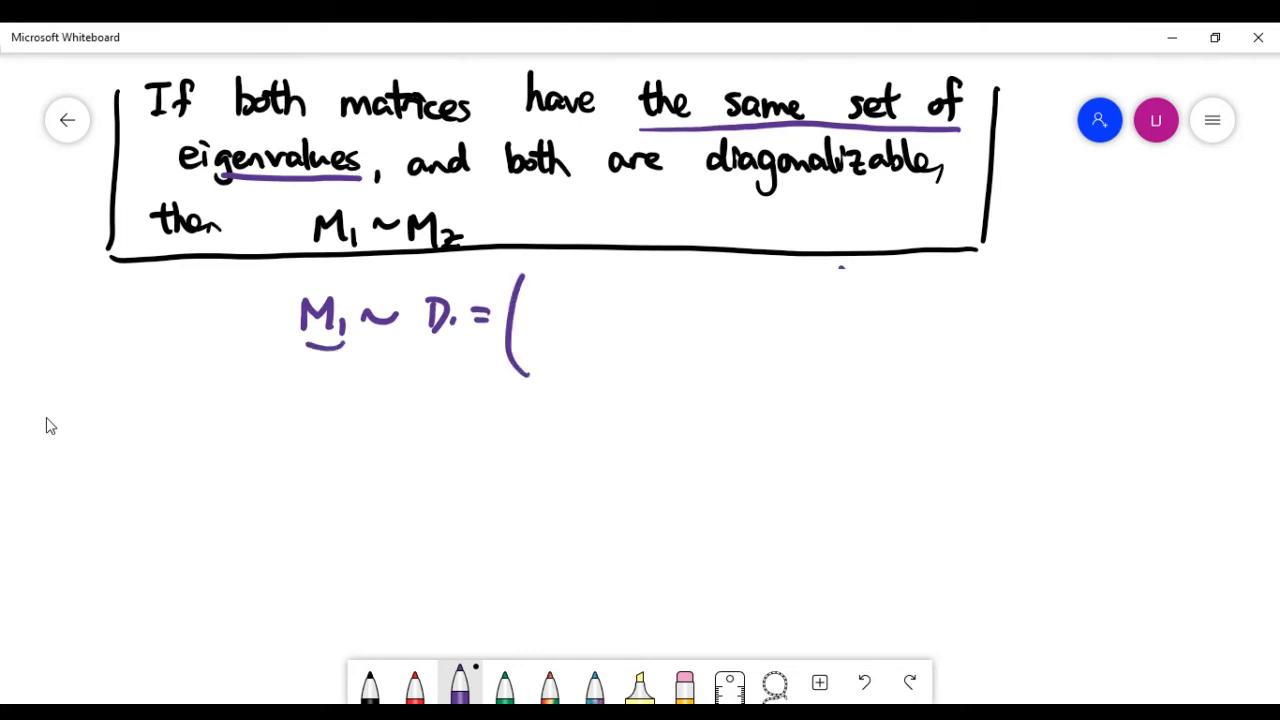
pyautogui.moveTo(634, 286); pyautogui.dragTo(626, 290)
pyautogui.moveTo(552, 338); pyautogui.dragTo(556, 336)
pyautogui.moveTo(556, 280)
pyautogui.mouseDown()
pyautogui.moveTo(570, 302)
pyautogui.moveTo(554, 308)
pyautogui.mouseUp()
pyautogui.moveTo(574, 294); pyautogui.dragTo(650, 366)
pyautogui.moveTo(640, 350)
pyautogui.mouseDown()
pyautogui.moveTo(626, 366)
pyautogui.moveTo(664, 362)
pyautogui.mouseUp()
pyautogui.moveTo(670, 288); pyautogui.dragTo(668, 378)
# Write M2 ~ D = diagonal matrix of λ1 … λn below, underline M2, and arrow back to the statement
pyautogui.moveTo(296, 442)
pyautogui.mouseDown()
pyautogui.moveTo(398, 424)
pyautogui.moveTo(420, 446)
pyautogui.mouseUp()
pyautogui.moveTo(460, 420)
pyautogui.mouseDown()
pyautogui.moveTo(510, 395)
pyautogui.moveTo(510, 482)
pyautogui.mouseUp()
pyautogui.moveTo(528, 396); pyautogui.dragTo(542, 416)
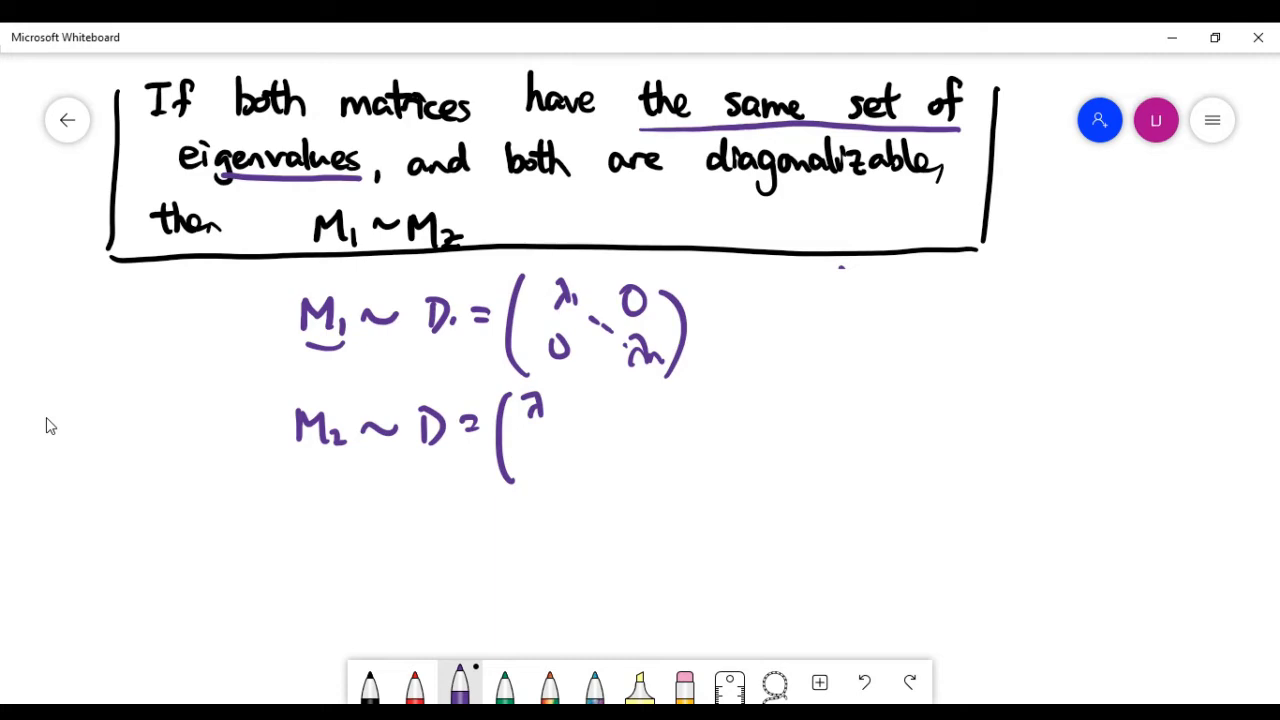
pyautogui.moveTo(294, 452); pyautogui.dragTo(342, 455)
pyautogui.moveTo(622, 406); pyautogui.dragTo(620, 408)
pyautogui.moveTo(555, 452); pyautogui.dragTo(553, 454)
pyautogui.moveTo(646, 396); pyautogui.dragTo(656, 490)
pyautogui.moveTo(555, 416); pyautogui.dragTo(554, 430)
pyautogui.moveTo(1056, 152); pyautogui.dragTo(1016, 134)
pyautogui.moveTo(1054, 160); pyautogui.dragTo(1020, 152)
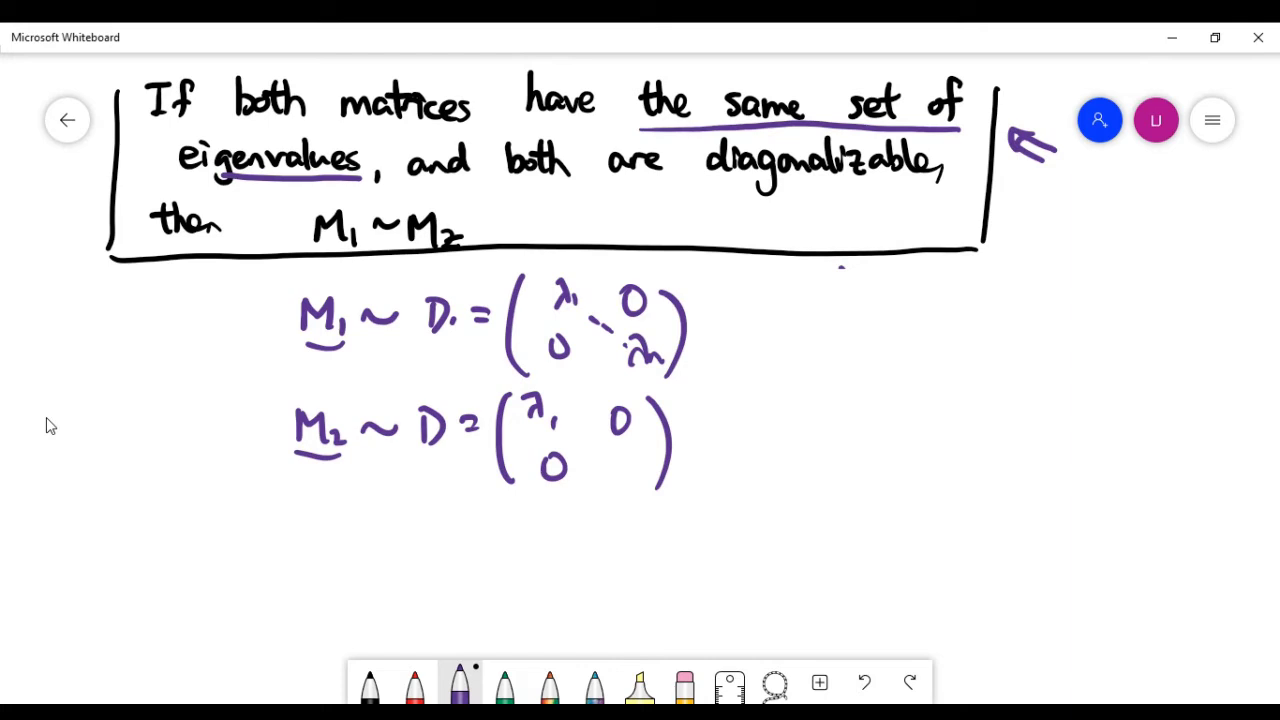
pyautogui.moveTo(572, 434); pyautogui.dragTo(577, 438)
pyautogui.moveTo(586, 448)
pyautogui.mouseDown()
pyautogui.moveTo(622, 478)
pyautogui.moveTo(650, 480)
pyautogui.mouseUp()
# Link the two D matrices with an arrow, then write ⇒ and a boxed P1⁻¹M1P1 = D
pyautogui.moveTo(698, 326); pyautogui.dragTo(720, 352)
pyautogui.moveTo(700, 406)
pyautogui.mouseDown()
pyautogui.moveTo(732, 370)
pyautogui.moveTo(712, 362)
pyautogui.mouseUp()
pyautogui.moveTo(724, 380); pyautogui.dragTo(732, 372)
pyautogui.moveTo(771, 312); pyautogui.dragTo(808, 314)
pyautogui.moveTo(772, 324); pyautogui.dragTo(808, 325)
pyautogui.moveTo(802, 308); pyautogui.dragTo(806, 330)
pyautogui.moveTo(874, 300); pyautogui.dragTo(875, 334)
pyautogui.moveTo(874, 300)
pyautogui.mouseDown()
pyautogui.moveTo(894, 330)
pyautogui.moveTo(908, 294)
pyautogui.mouseUp()
pyautogui.moveTo(912, 290); pyautogui.dragTo(970, 332)
pyautogui.moveTo(988, 298)
pyautogui.mouseDown()
pyautogui.moveTo(988, 332)
pyautogui.moveTo(990, 318)
pyautogui.moveTo(1017, 336)
pyautogui.moveTo(1064, 310)
pyautogui.mouseUp()
pyautogui.moveTo(1042, 324); pyautogui.dragTo(1095, 340)
pyautogui.moveTo(1088, 304)
pyautogui.mouseDown()
pyautogui.moveTo(1096, 340)
pyautogui.moveTo(1122, 339)
pyautogui.mouseUp()
pyautogui.moveTo(855, 282)
pyautogui.mouseDown()
pyautogui.moveTo(858, 346)
pyautogui.moveTo(1145, 278)
pyautogui.moveTo(876, 348)
pyautogui.mouseUp()
# Write ⇒ and a boxed P2⁻¹M2P2 = D, underline the P1 factors, and arrow the first box
pyautogui.moveTo(772, 423); pyautogui.dragTo(814, 422)
pyautogui.moveTo(774, 437)
pyautogui.mouseDown()
pyautogui.moveTo(812, 436)
pyautogui.moveTo(806, 445)
pyautogui.mouseUp()
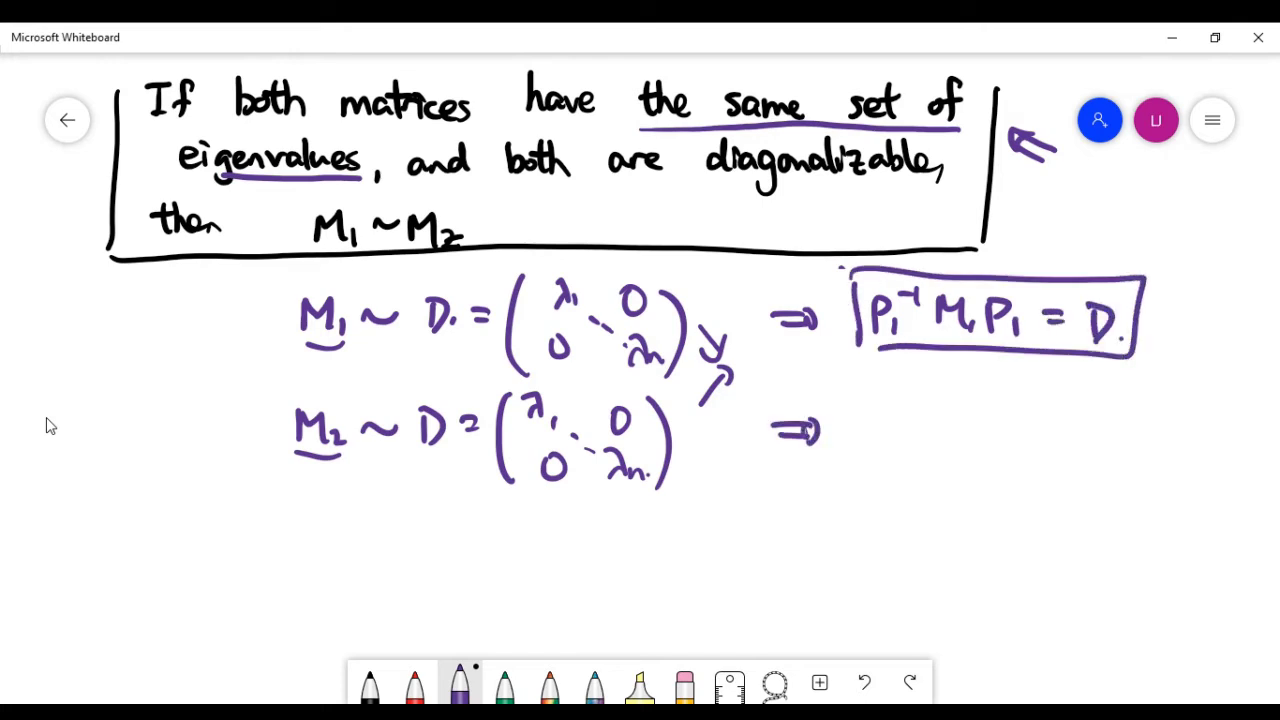
pyautogui.moveTo(880, 412); pyautogui.dragTo(881, 456)
pyautogui.moveTo(879, 412); pyautogui.dragTo(904, 450)
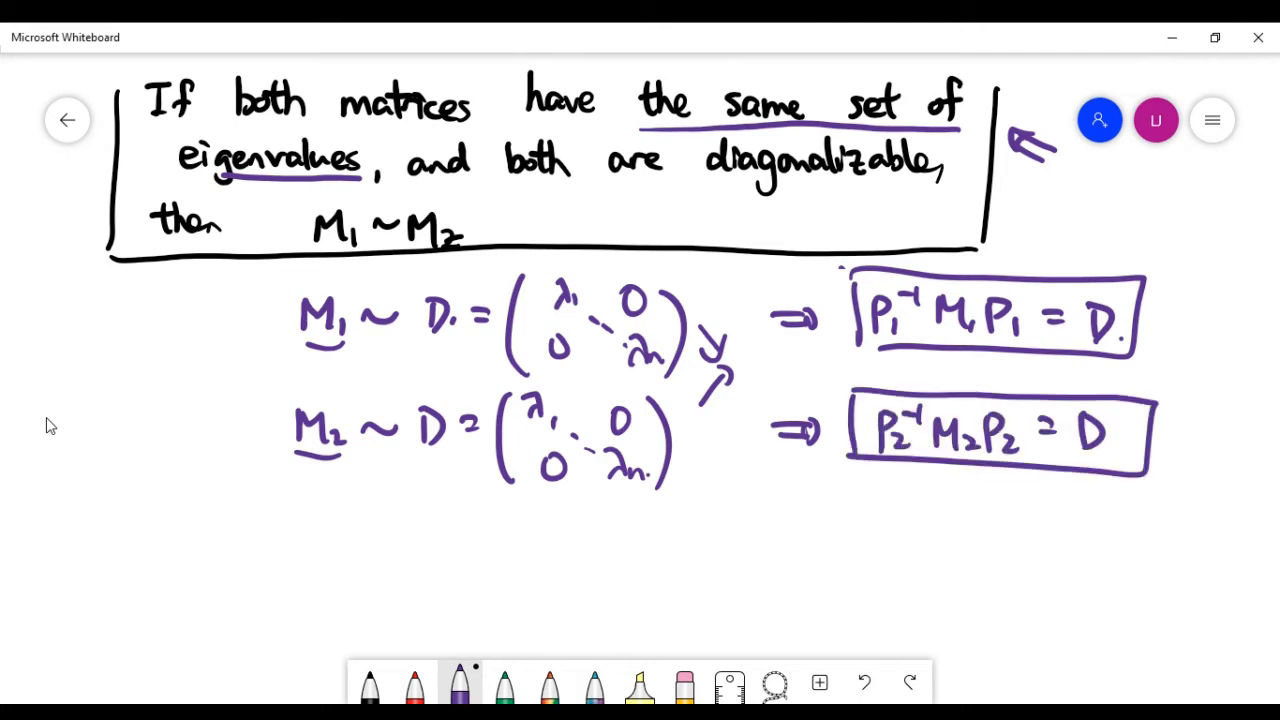
pyautogui.moveTo(869, 343); pyautogui.dragTo(1026, 339)
pyautogui.moveTo(1182, 315); pyautogui.dragTo(1158, 326)
pyautogui.moveTo(1166, 306); pyautogui.dragTo(1165, 328)
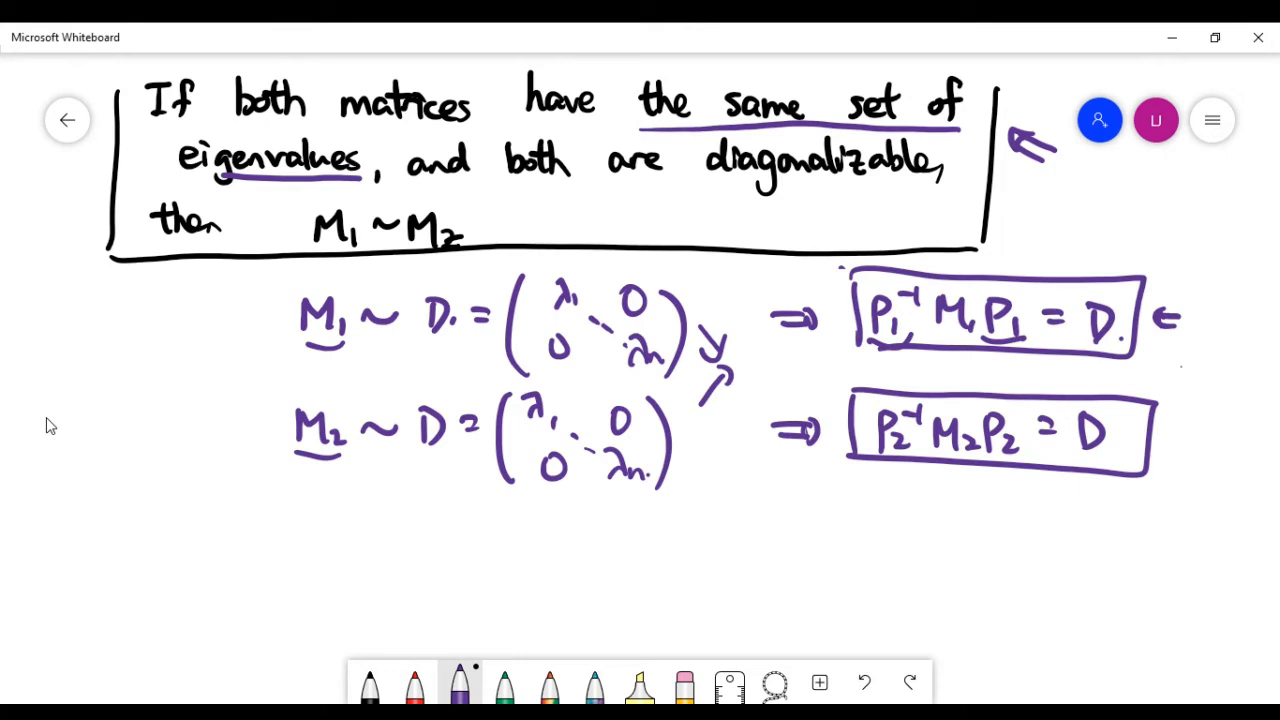
# Arrow the second boxed equation and write P1⁻¹M1P1 = D = P2⁻¹M2P, boxing P1⁻¹M1P1 and P2⁻¹M2P
pyautogui.moveTo(1205, 426)
pyautogui.mouseDown()
pyautogui.moveTo(1176, 428)
pyautogui.moveTo(1202, 438)
pyautogui.mouseUp()
pyautogui.moveTo(367, 514); pyautogui.dragTo(368, 556)
pyautogui.moveTo(366, 516); pyautogui.dragTo(372, 536)
pyautogui.moveTo(392, 537); pyautogui.dragTo(392, 556)
pyautogui.moveTo(388, 512); pyautogui.dragTo(412, 504)
pyautogui.moveTo(428, 550); pyautogui.dragTo(456, 550)
pyautogui.moveTo(628, 520); pyautogui.dragTo(676, 550)
pyautogui.moveTo(682, 550); pyautogui.dragTo(730, 540)
pyautogui.moveTo(520, 562)
pyautogui.mouseDown()
pyautogui.moveTo(390, 496)
pyautogui.moveTo(350, 565)
pyautogui.moveTo(460, 568)
pyautogui.mouseUp()
pyautogui.moveTo(614, 502)
pyautogui.mouseDown()
pyautogui.moveTo(614, 562)
pyautogui.moveTo(718, 490)
pyautogui.moveTo(620, 568)
pyautogui.mouseUp()
pyautogui.moveTo(756, 490); pyautogui.dragTo(757, 562)
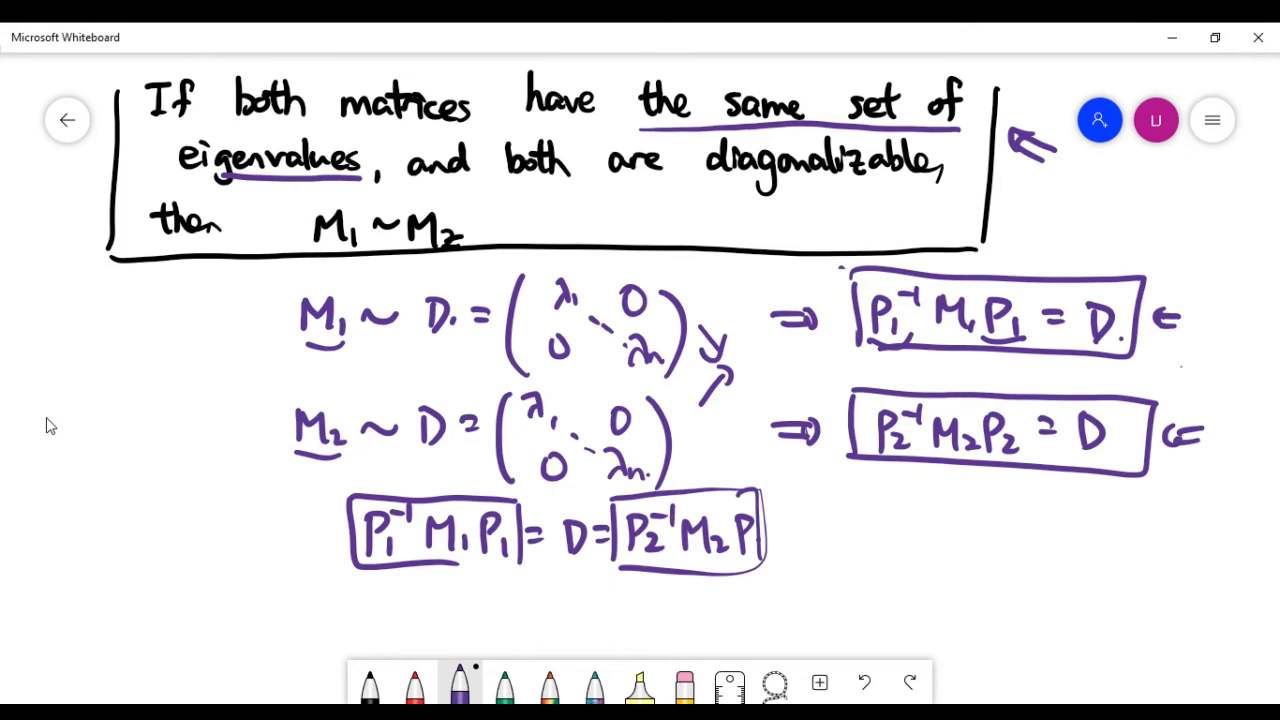
# Left-multiply by P1 to get P1P1⁻¹M1P1 = P1P2⁻¹M2P, marking P1P1⁻¹ as I
pyautogui.moveTo(898, 578); pyautogui.dragTo(905, 387)
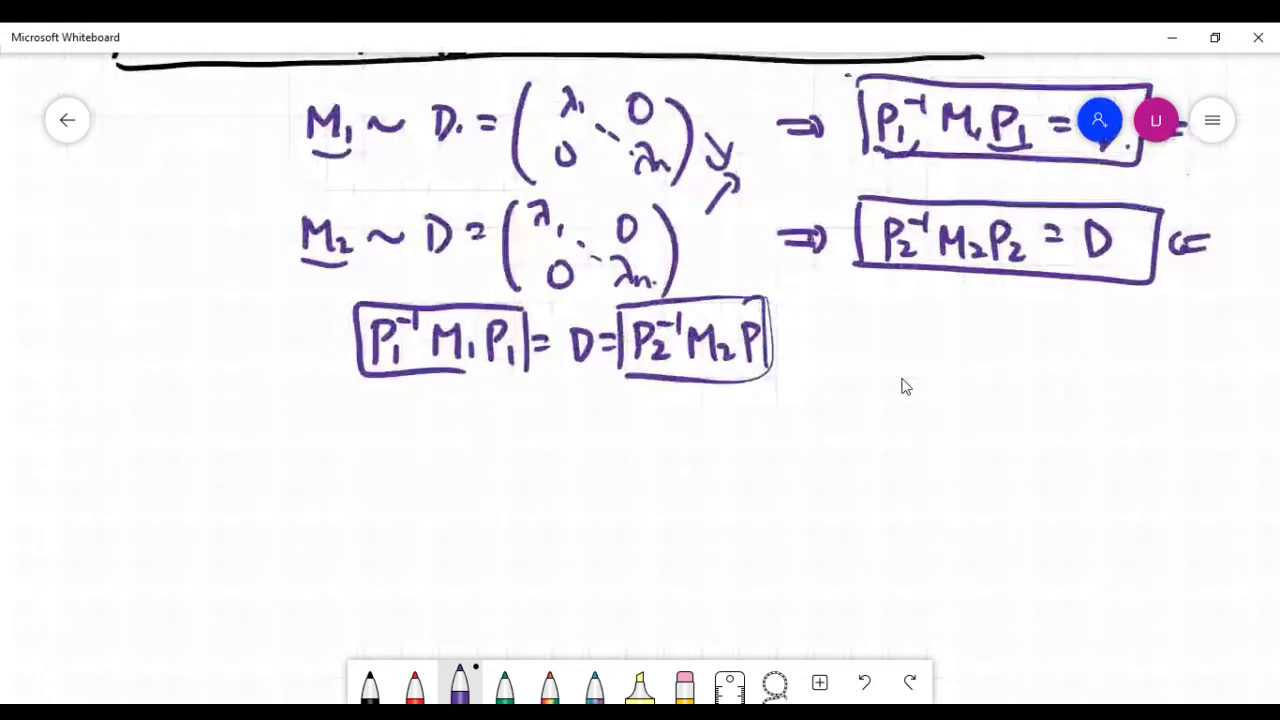
pyautogui.moveTo(290, 405); pyautogui.dragTo(465, 445)
pyautogui.moveTo(552, 410); pyautogui.dragTo(722, 445)
pyautogui.moveTo(286, 458); pyautogui.dragTo(320, 455)
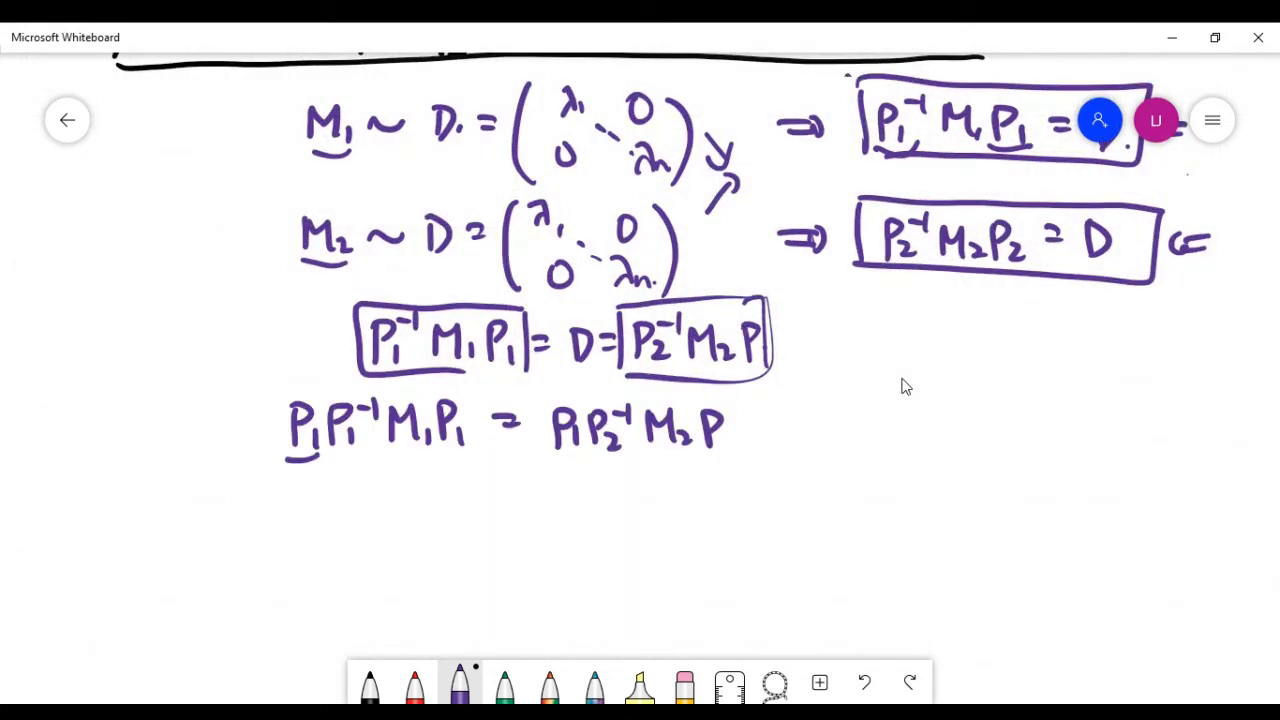
pyautogui.moveTo(572, 445); pyautogui.dragTo(576, 457)
pyautogui.moveTo(574, 452); pyautogui.dragTo(546, 458)
pyautogui.moveTo(366, 446)
pyautogui.mouseDown()
pyautogui.moveTo(286, 456)
pyautogui.moveTo(380, 445)
pyautogui.mouseUp()
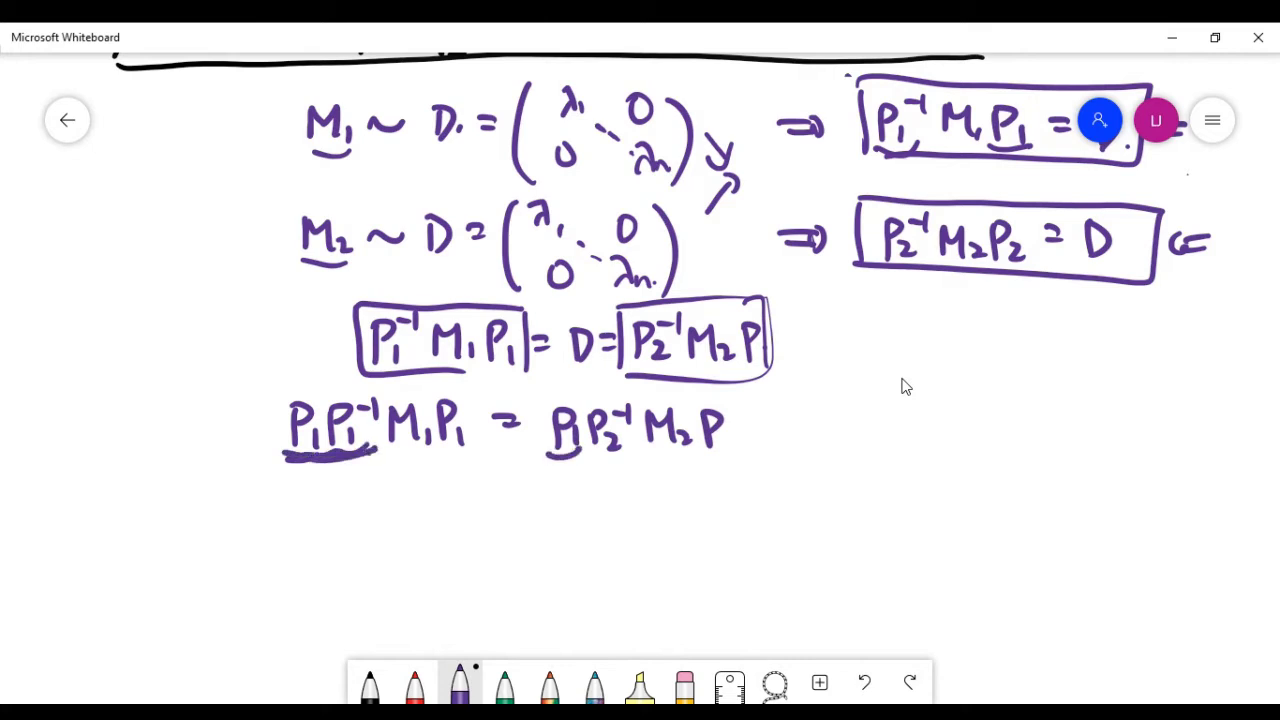
pyautogui.moveTo(314, 473); pyautogui.dragTo(334, 471)
pyautogui.moveTo(323, 472); pyautogui.dragTo(325, 494)
pyautogui.moveTo(311, 496); pyautogui.dragTo(342, 494)
# Simplify to M1P1 = (P1P2⁻¹)M2P and start the next line with M1
pyautogui.moveTo(394, 532)
pyautogui.mouseDown()
pyautogui.moveTo(396, 504)
pyautogui.moveTo(430, 533)
pyautogui.mouseUp()
pyautogui.moveTo(452, 500)
pyautogui.mouseDown()
pyautogui.moveTo(452, 530)
pyautogui.moveTo(454, 518)
pyautogui.mouseUp()
pyautogui.moveTo(472, 514)
pyautogui.mouseDown()
pyautogui.moveTo(472, 534)
pyautogui.moveTo(512, 520)
pyautogui.moveTo(584, 530)
pyautogui.moveTo(544, 530)
pyautogui.mouseUp()
pyautogui.moveTo(598, 500); pyautogui.dragTo(640, 494)
pyautogui.moveTo(648, 496); pyautogui.dragTo(652, 530)
pyautogui.moveTo(668, 530); pyautogui.dragTo(706, 528)
pyautogui.moveTo(724, 528); pyautogui.dragTo(744, 516)
pyautogui.moveTo(355, 562); pyautogui.dragTo(355, 592)
pyautogui.moveTo(358, 564); pyautogui.dragTo(378, 590)
pyautogui.moveTo(383, 584); pyautogui.dragTo(384, 594)
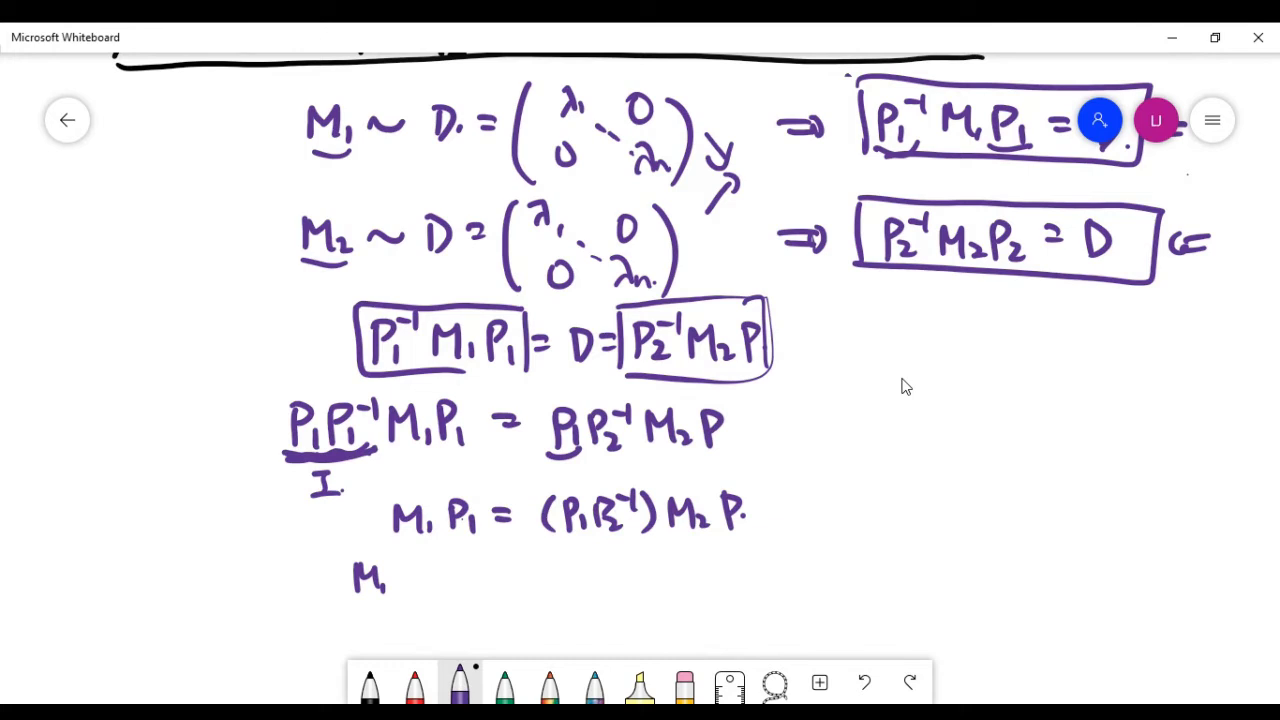
pyautogui.moveTo(490, 538)
pyautogui.mouseDown()
pyautogui.moveTo(492, 562)
pyautogui.moveTo(482, 544)
pyautogui.moveTo(410, 538)
pyautogui.moveTo(404, 592)
pyautogui.mouseUp()
# Right-multiply the left side by P1⁻¹ and write = P1P2⁻¹M2P on the right
pyautogui.moveTo(420, 562)
pyautogui.mouseDown()
pyautogui.moveTo(420, 592)
pyautogui.moveTo(430, 578)
pyautogui.mouseUp()
pyautogui.moveTo(430, 580); pyautogui.dragTo(440, 594)
pyautogui.moveTo(432, 562)
pyautogui.mouseDown()
pyautogui.moveTo(452, 576)
pyautogui.moveTo(528, 576)
pyautogui.mouseUp()
pyautogui.moveTo(512, 588); pyautogui.dragTo(568, 602)
pyautogui.moveTo(570, 570); pyautogui.dragTo(582, 600)
pyautogui.moveTo(592, 570); pyautogui.dragTo(616, 600)
pyautogui.moveTo(610, 566)
pyautogui.mouseDown()
pyautogui.moveTo(642, 598)
pyautogui.moveTo(664, 596)
pyautogui.mouseUp()
pyautogui.moveTo(668, 584); pyautogui.dragTo(682, 598)
pyautogui.moveTo(690, 570)
pyautogui.mouseDown()
pyautogui.moveTo(690, 600)
pyautogui.moveTo(716, 582)
pyautogui.mouseUp()
# Append P1⁻¹ to the right side and add subscript 2 to the unlabelled P factors
pyautogui.moveTo(730, 584); pyautogui.dragTo(731, 602)
pyautogui.moveTo(725, 558); pyautogui.dragTo(737, 558)
pyautogui.moveTo(740, 548); pyautogui.dragTo(744, 570)
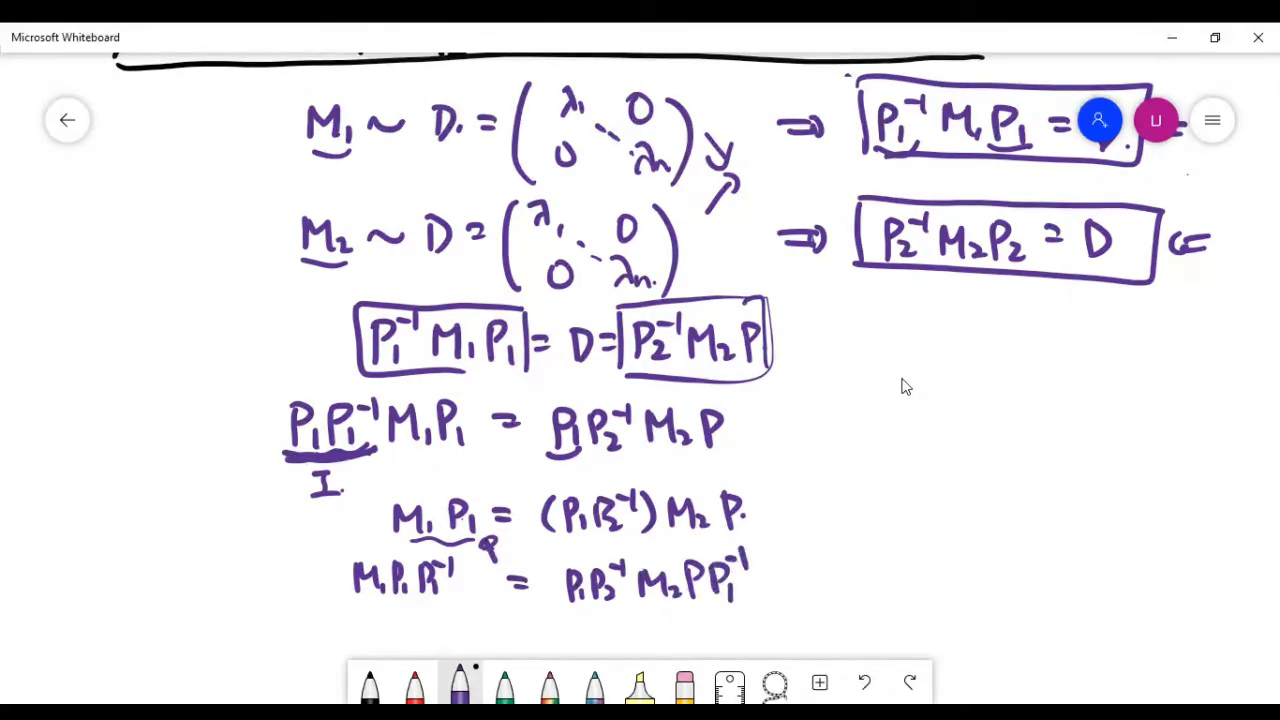
pyautogui.moveTo(744, 520); pyautogui.dragTo(759, 536)
pyautogui.moveTo(726, 443); pyautogui.dragTo(741, 457)
pyautogui.moveTo(699, 589); pyautogui.dragTo(712, 602)
# Underline M1P1P1⁻¹ and begin a new line 'M1 =' below
pyautogui.moveTo(452, 600); pyautogui.dragTo(382, 604)
pyautogui.moveTo(444, 644)
pyautogui.mouseDown()
pyautogui.moveTo(456, 620)
pyautogui.moveTo(472, 644)
pyautogui.mouseUp()
pyautogui.moveTo(478, 630)
pyautogui.mouseDown()
pyautogui.moveTo(479, 650)
pyautogui.moveTo(524, 630)
pyautogui.mouseUp()
pyautogui.moveTo(505, 644); pyautogui.dragTo(525, 643)
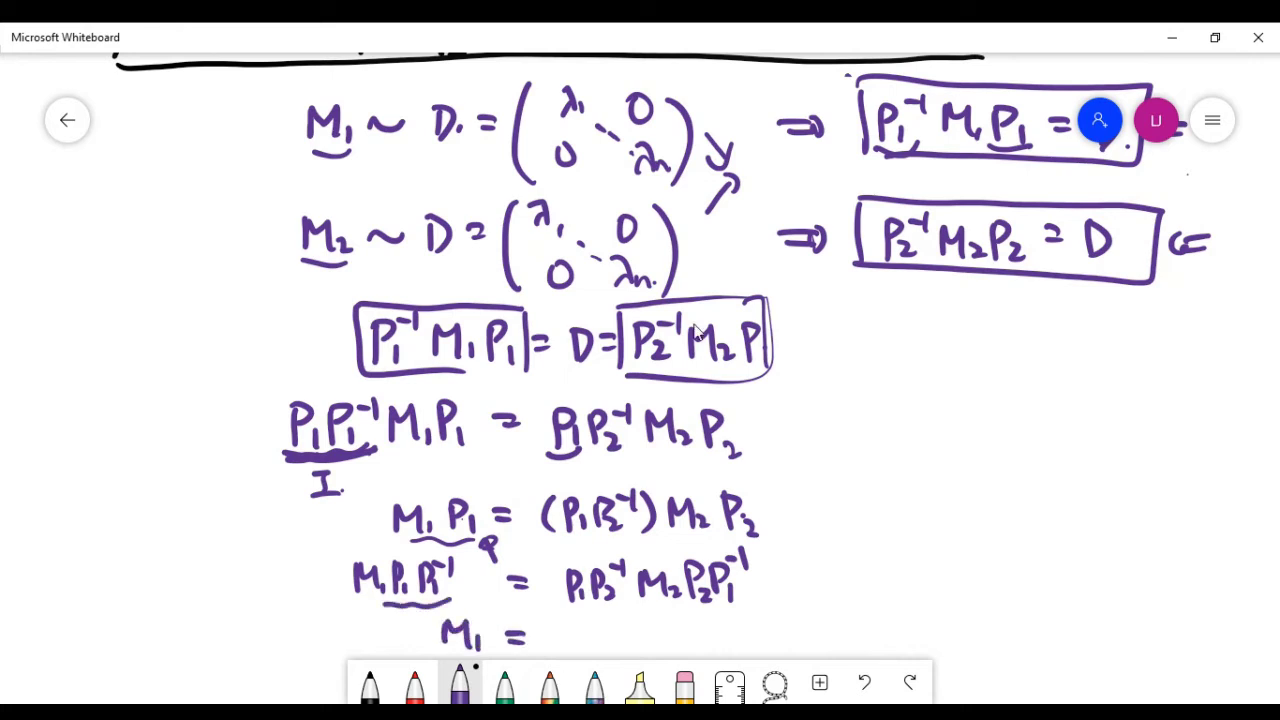
pyautogui.moveTo(1163, 534); pyautogui.dragTo(1133, 325)
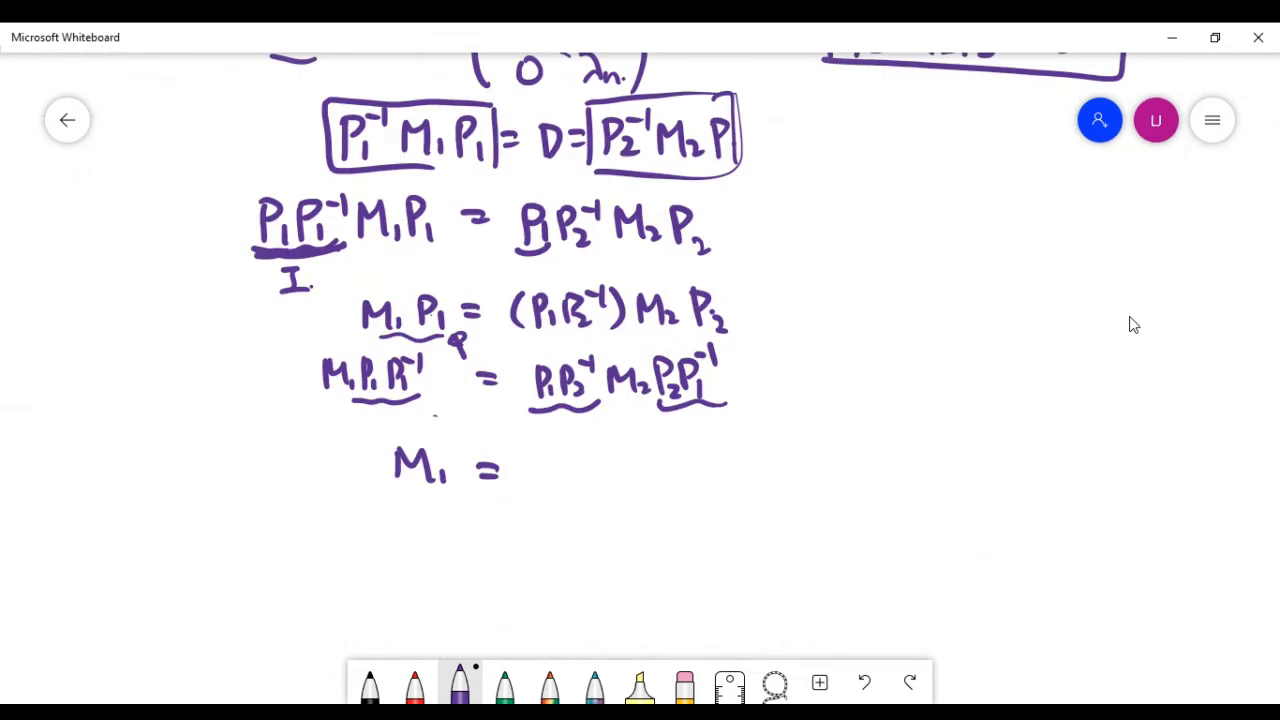
# Write the side note (P2P1⁻¹)⁻¹ = P1P2⁻¹ beside the equations
pyautogui.moveTo(904, 386); pyautogui.dragTo(906, 422)
pyautogui.moveTo(906, 382)
pyautogui.mouseDown()
pyautogui.moveTo(908, 402)
pyautogui.moveTo(940, 420)
pyautogui.moveTo(952, 400)
pyautogui.moveTo(976, 418)
pyautogui.mouseUp()
pyautogui.moveTo(969, 378); pyautogui.dragTo(980, 376)
pyautogui.moveTo(984, 368); pyautogui.dragTo(1000, 420)
pyautogui.moveTo(884, 376); pyautogui.dragTo(880, 420)
pyautogui.moveTo(1013, 372); pyautogui.dragTo(1030, 370)
pyautogui.moveTo(1034, 354); pyautogui.dragTo(1037, 378)
pyautogui.moveTo(948, 457); pyautogui.dragTo(968, 458)
pyautogui.moveTo(949, 469); pyautogui.dragTo(1000, 484)
pyautogui.moveTo(998, 452); pyautogui.dragTo(1002, 468)
pyautogui.moveTo(1017, 466)
pyautogui.mouseDown()
pyautogui.moveTo(1019, 484)
pyautogui.moveTo(1039, 482)
pyautogui.moveTo(1040, 462)
pyautogui.mouseUp()
pyautogui.moveTo(1057, 472)
pyautogui.mouseDown()
pyautogui.moveTo(1069, 483)
pyautogui.moveTo(1071, 446)
pyautogui.mouseUp()
pyautogui.moveTo(1078, 432); pyautogui.dragTo(1080, 458)
# Add the boxed rule (AB)⁻¹ = B⁻¹A⁻¹, arrowed to the boxed side note
pyautogui.moveTo(851, 280)
pyautogui.mouseDown()
pyautogui.moveTo(882, 278)
pyautogui.moveTo(845, 284)
pyautogui.mouseUp()
pyautogui.moveTo(893, 248)
pyautogui.mouseDown()
pyautogui.moveTo(905, 284)
pyautogui.moveTo(910, 244)
pyautogui.mouseUp()
pyautogui.moveTo(916, 236)
pyautogui.mouseDown()
pyautogui.moveTo(918, 254)
pyautogui.moveTo(954, 257)
pyautogui.mouseUp()
pyautogui.moveTo(939, 267); pyautogui.dragTo(985, 276)
pyautogui.moveTo(986, 244)
pyautogui.mouseDown()
pyautogui.moveTo(990, 280)
pyautogui.moveTo(1026, 242)
pyautogui.mouseUp()
pyautogui.moveTo(1034, 282); pyautogui.dragTo(1043, 246)
pyautogui.moveTo(1043, 246)
pyautogui.mouseDown()
pyautogui.moveTo(1056, 284)
pyautogui.moveTo(1050, 262)
pyautogui.mouseUp()
pyautogui.moveTo(1054, 256); pyautogui.dragTo(1074, 268)
pyautogui.moveTo(836, 220)
pyautogui.mouseDown()
pyautogui.moveTo(940, 214)
pyautogui.moveTo(1104, 288)
pyautogui.moveTo(912, 298)
pyautogui.moveTo(818, 240)
pyautogui.mouseUp()
pyautogui.moveTo(898, 306); pyautogui.dragTo(904, 344)
pyautogui.moveTo(890, 328)
pyautogui.mouseDown()
pyautogui.moveTo(1118, 396)
pyautogui.moveTo(880, 496)
pyautogui.mouseUp()
pyautogui.moveTo(845, 378); pyautogui.dragTo(852, 492)
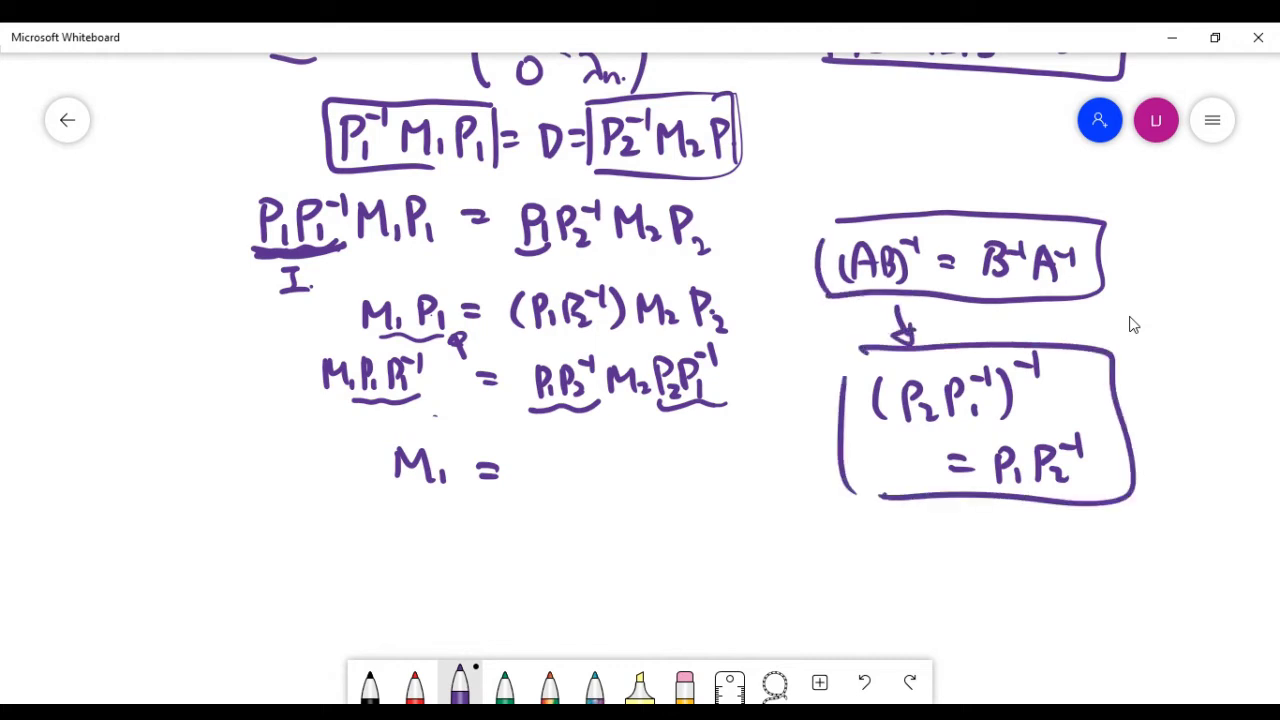
# Write M1 = (P2P1⁻¹)⁻¹M2(P2P1⁻¹), labelling both outer factors Q
pyautogui.click(528, 452)
pyautogui.moveTo(524, 446)
pyautogui.mouseDown()
pyautogui.moveTo(545, 480)
pyautogui.moveTo(790, 470)
pyautogui.mouseUp()
pyautogui.moveTo(604, 488); pyautogui.dragTo(562, 508)
pyautogui.moveTo(576, 520); pyautogui.dragTo(588, 530)
pyautogui.moveTo(752, 492); pyautogui.dragTo(775, 502)
pyautogui.moveTo(732, 512); pyautogui.dragTo(752, 536)
# Write the final line M1 = Q⁻¹M2Q
pyautogui.moveTo(512, 577); pyautogui.dragTo(532, 577)
pyautogui.moveTo(512, 588)
pyautogui.mouseDown()
pyautogui.moveTo(584, 604)
pyautogui.moveTo(597, 569)
pyautogui.mouseUp()
pyautogui.click(566, 578)
pyautogui.moveTo(603, 558)
pyautogui.mouseDown()
pyautogui.moveTo(604, 578)
pyautogui.moveTo(650, 574)
pyautogui.moveTo(659, 604)
pyautogui.moveTo(686, 606)
pyautogui.moveTo(726, 580)
pyautogui.mouseUp()
pyautogui.moveTo(716, 596); pyautogui.dragTo(730, 608)
pyautogui.moveTo(388, 592); pyautogui.dragTo(432, 594)
# Add an implies arrow to the boxed conclusion M1~M2
pyautogui.moveTo(840, 580)
pyautogui.mouseDown()
pyautogui.moveTo(866, 584)
pyautogui.moveTo(856, 598)
pyautogui.mouseUp()
pyautogui.moveTo(946, 560); pyautogui.dragTo(950, 594)
pyautogui.moveTo(950, 566)
pyautogui.mouseDown()
pyautogui.moveTo(974, 564)
pyautogui.moveTo(980, 598)
pyautogui.moveTo(1014, 574)
pyautogui.mouseUp()
pyautogui.moveTo(1020, 598)
pyautogui.mouseDown()
pyautogui.moveTo(1024, 566)
pyautogui.moveTo(1048, 564)
pyautogui.moveTo(1058, 598)
pyautogui.mouseUp()
pyautogui.moveTo(1060, 580); pyautogui.dragTo(1078, 600)
pyautogui.moveTo(910, 546); pyautogui.dragTo(1098, 552)
pyautogui.moveTo(1098, 552); pyautogui.dragTo(1100, 616)
pyautogui.moveTo(1100, 616); pyautogui.dragTo(910, 608)
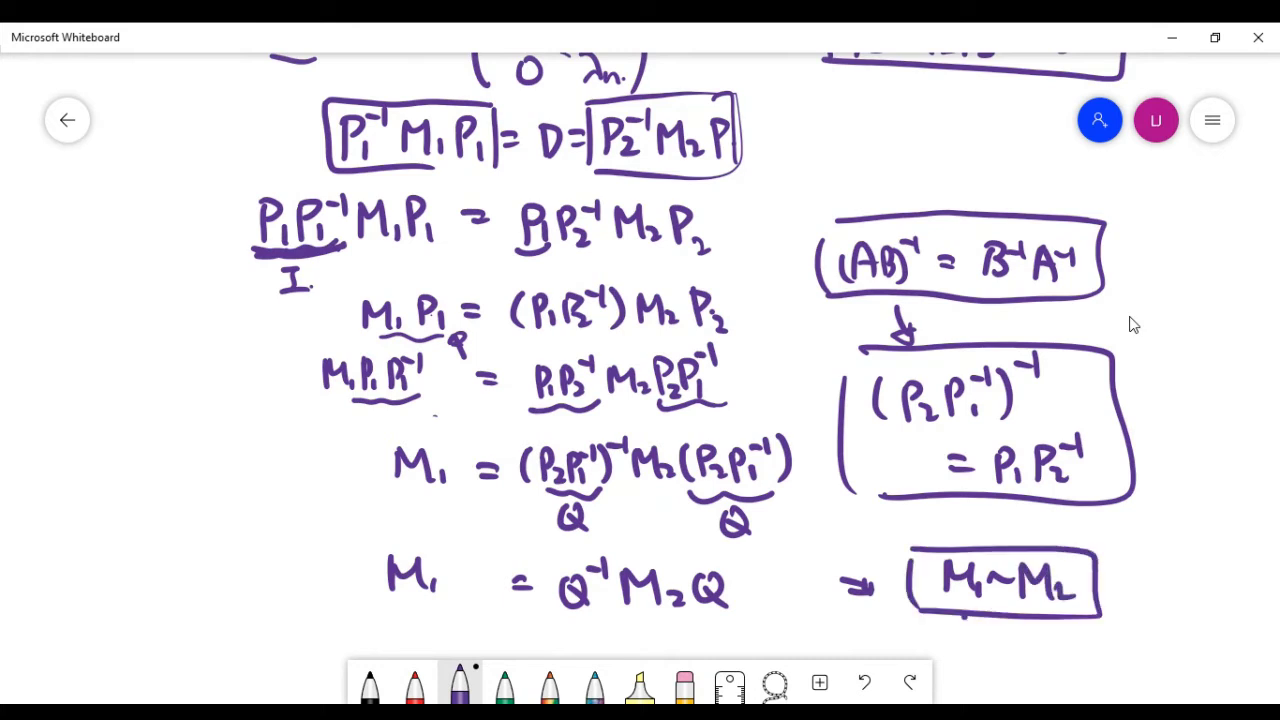
# Back at the top of the proof, add a second arrow pointing at the statement
pyautogui.scroll(5, 866, 189)
pyautogui.moveTo(1032, 184); pyautogui.dragTo(974, 176)
pyautogui.moveTo(974, 176)
pyautogui.mouseDown()
pyautogui.moveTo(998, 188)
pyautogui.moveTo(1018, 172)
pyautogui.mouseUp()
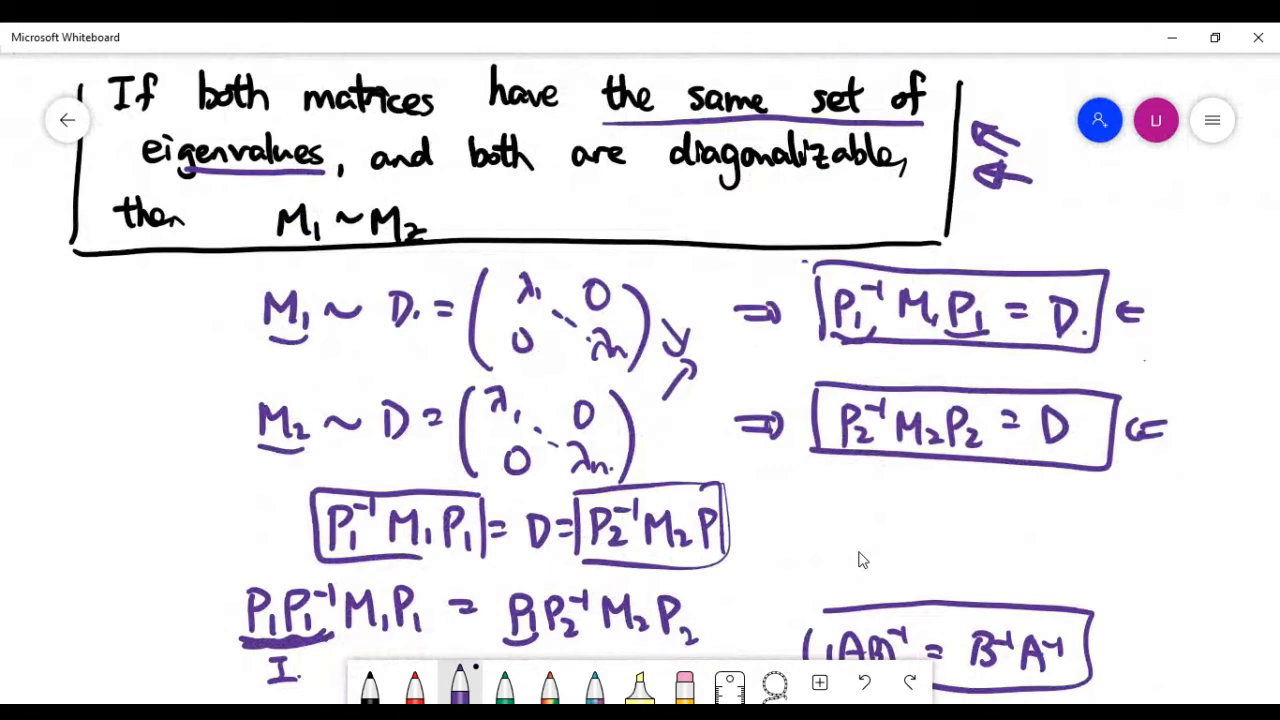
# Underline "diagonalizable" and tick the two boxed P equations
pyautogui.moveTo(920, 175); pyautogui.dragTo(712, 178)
pyautogui.moveTo(1138, 254); pyautogui.dragTo(1106, 282)
pyautogui.moveTo(1128, 364); pyautogui.dragTo(1104, 390)
pyautogui.moveTo(1090, 384)
pyautogui.mouseDown()
pyautogui.moveTo(1122, 378)
pyautogui.moveTo(1110, 382)
pyautogui.mouseUp()
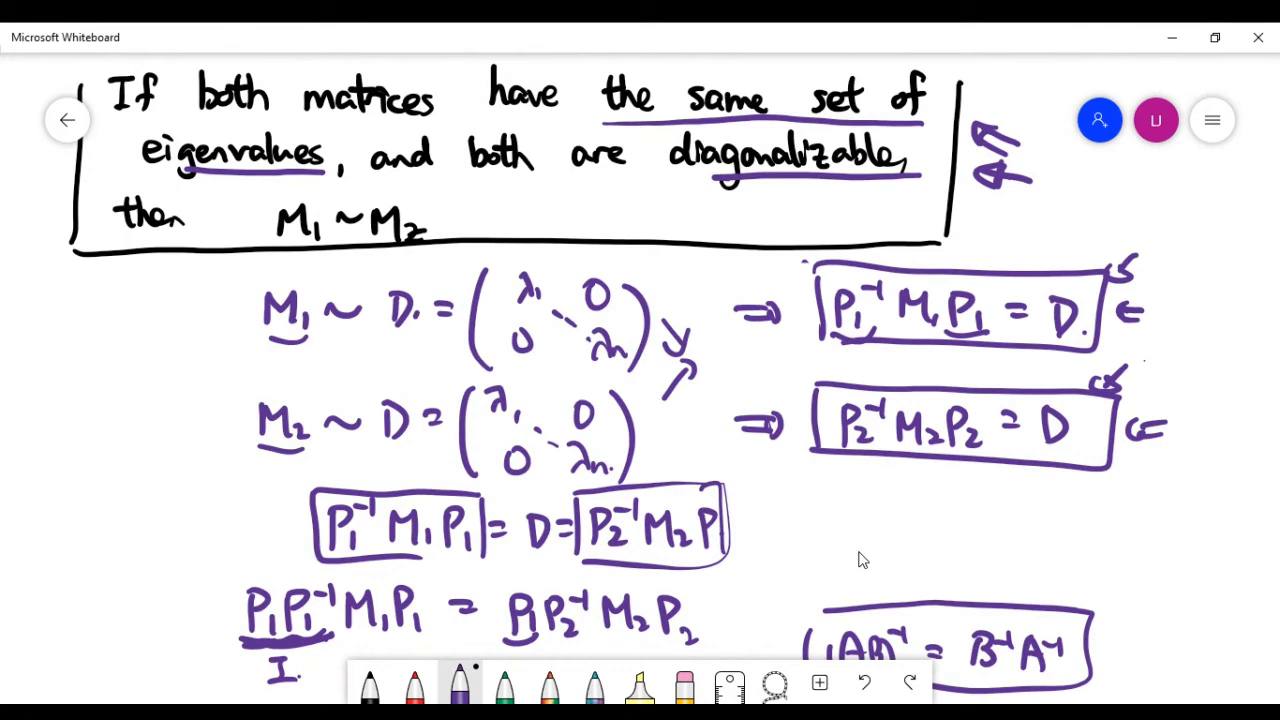
pyautogui.moveTo(724, 174); pyautogui.dragTo(666, 172)
# Thicken the arrows beside the boxed equations and box M1 ~ M2 in the statement
pyautogui.moveTo(1136, 324)
pyautogui.mouseDown()
pyautogui.moveTo(1160, 334)
pyautogui.moveTo(1122, 326)
pyautogui.mouseUp()
pyautogui.moveTo(1168, 396); pyautogui.dragTo(1172, 406)
pyautogui.moveTo(1136, 420); pyautogui.dragTo(1172, 418)
pyautogui.moveTo(1140, 424)
pyautogui.mouseDown()
pyautogui.moveTo(1130, 428)
pyautogui.moveTo(1148, 434)
pyautogui.mouseUp()
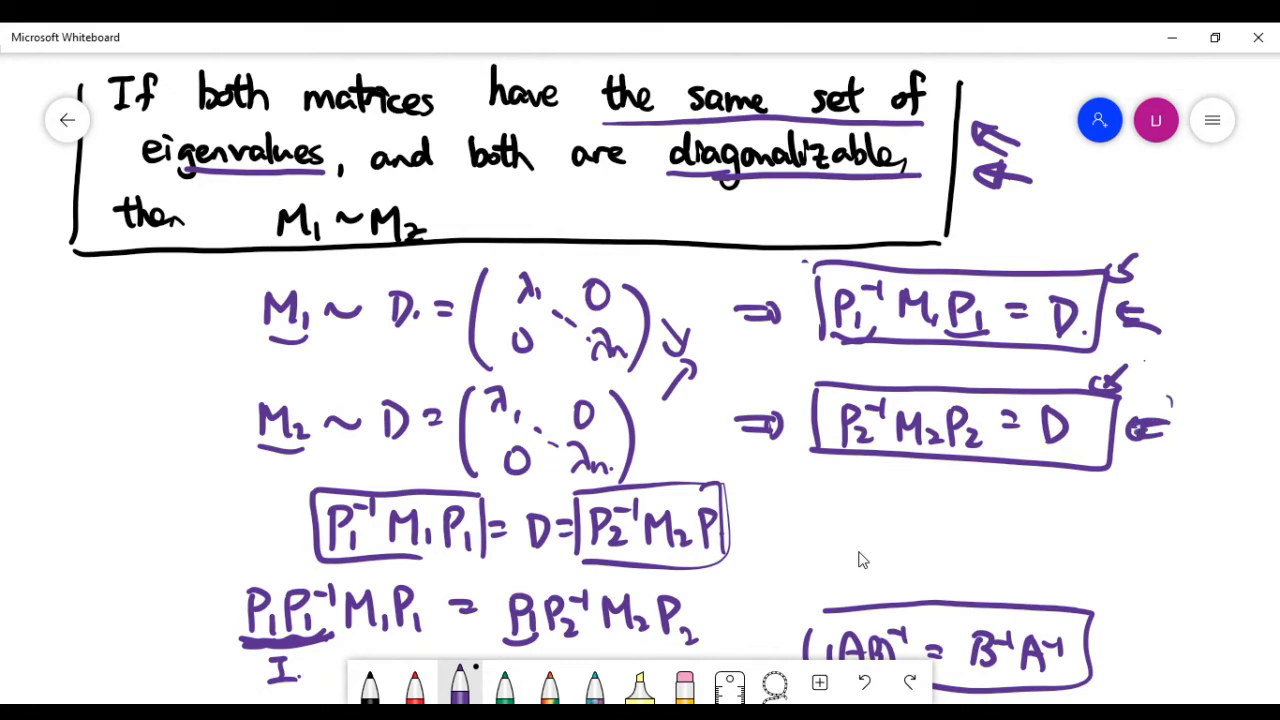
pyautogui.moveTo(258, 196)
pyautogui.mouseDown()
pyautogui.moveTo(256, 246)
pyautogui.moveTo(426, 222)
pyautogui.moveTo(430, 246)
pyautogui.mouseUp()
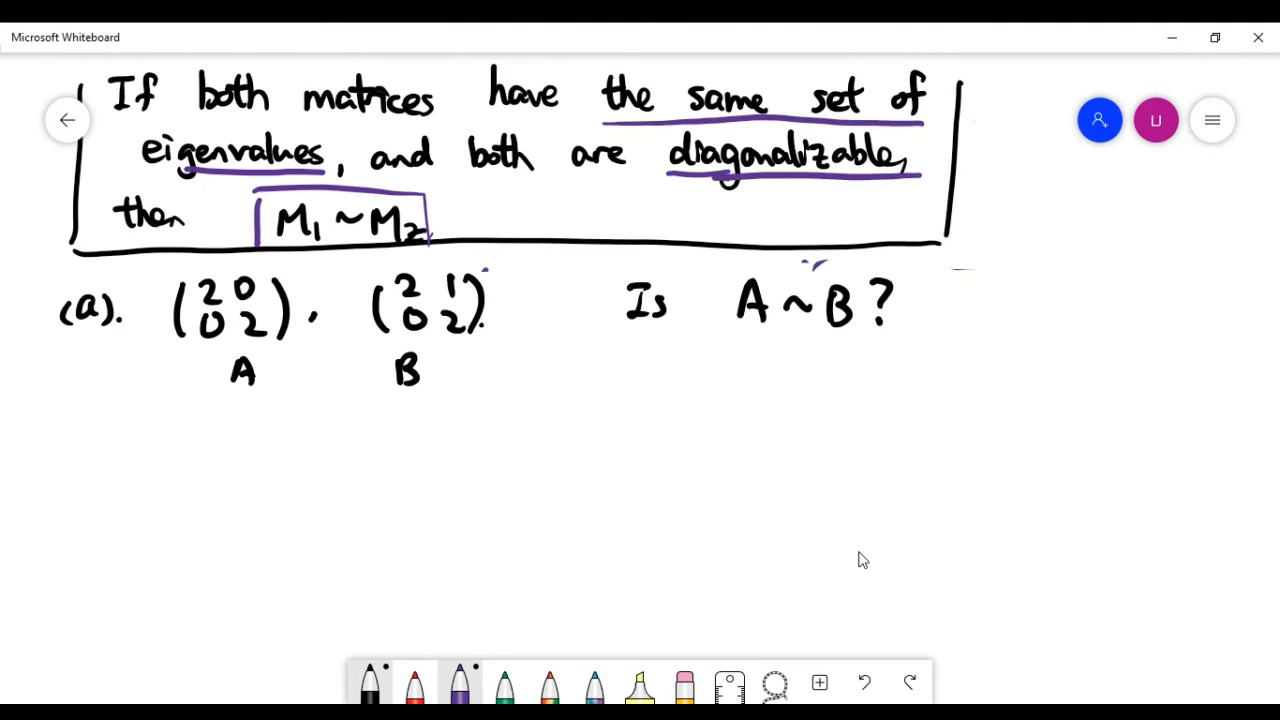
# Underline label A, write λ1 = 2 (repeated) below it, and underline its diagonal 2s
pyautogui.moveTo(260, 389); pyautogui.dragTo(184, 400)
pyautogui.moveTo(124, 432); pyautogui.dragTo(146, 462)
pyautogui.moveTo(151, 447)
pyautogui.mouseDown()
pyautogui.moveTo(152, 462)
pyautogui.moveTo(176, 436)
pyautogui.mouseUp()
pyautogui.moveTo(158, 447); pyautogui.dragTo(178, 445)
pyautogui.moveTo(178, 432)
pyautogui.mouseDown()
pyautogui.moveTo(196, 454)
pyautogui.moveTo(246, 452)
pyautogui.moveTo(252, 466)
pyautogui.moveTo(280, 454)
pyautogui.mouseUp()
pyautogui.moveTo(292, 426)
pyautogui.mouseDown()
pyautogui.moveTo(294, 454)
pyautogui.moveTo(324, 454)
pyautogui.mouseUp()
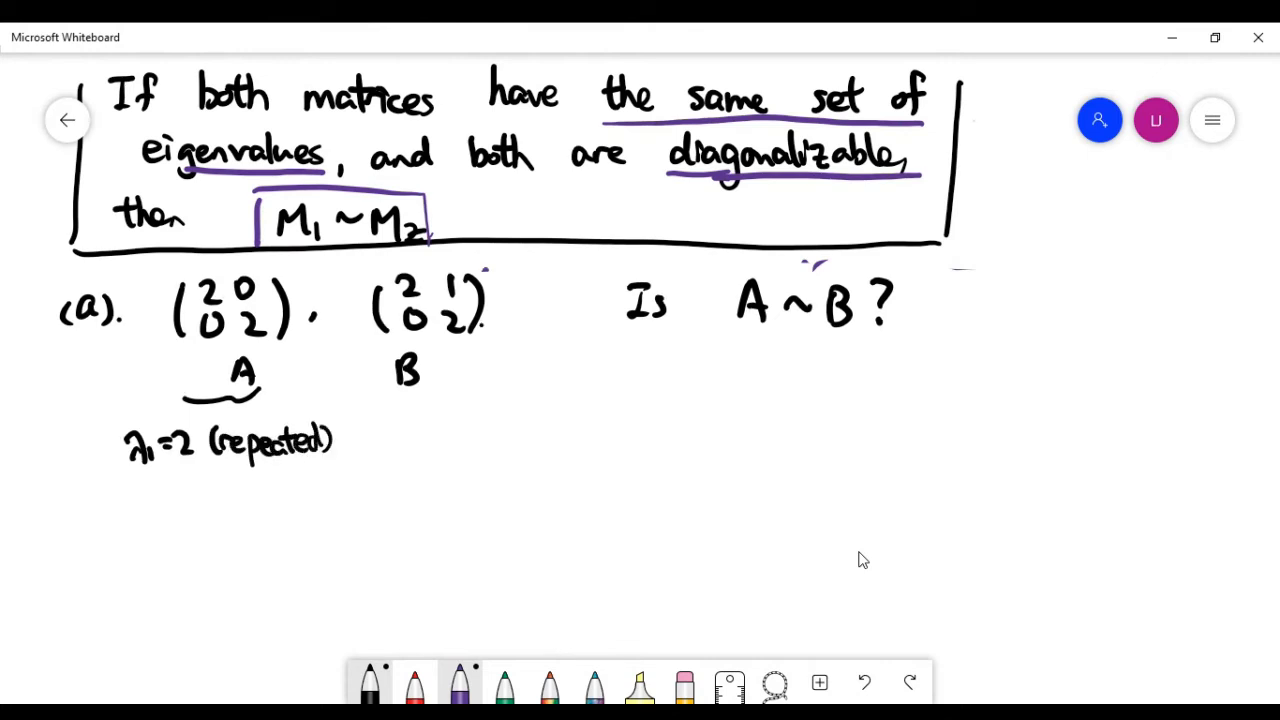
pyautogui.moveTo(196, 310)
pyautogui.mouseDown()
pyautogui.moveTo(224, 310)
pyautogui.moveTo(266, 340)
pyautogui.mouseUp()
# Underline label B and write λ = 2 (repeated) below it
pyautogui.moveTo(405, 390)
pyautogui.mouseDown()
pyautogui.moveTo(435, 393)
pyautogui.moveTo(464, 436)
pyautogui.moveTo(442, 437)
pyautogui.moveTo(482, 414)
pyautogui.mouseUp()
pyautogui.moveTo(471, 427); pyautogui.dragTo(512, 431)
pyautogui.moveTo(520, 404); pyautogui.dragTo(519, 432)
pyautogui.moveTo(527, 432)
pyautogui.mouseDown()
pyautogui.moveTo(538, 418)
pyautogui.moveTo(560, 446)
pyautogui.mouseUp()
pyautogui.moveTo(568, 424); pyautogui.dragTo(592, 430)
pyautogui.moveTo(596, 404); pyautogui.dragTo(600, 430)
pyautogui.moveTo(604, 424); pyautogui.dragTo(640, 430)
pyautogui.moveTo(645, 426); pyautogui.dragTo(646, 428)
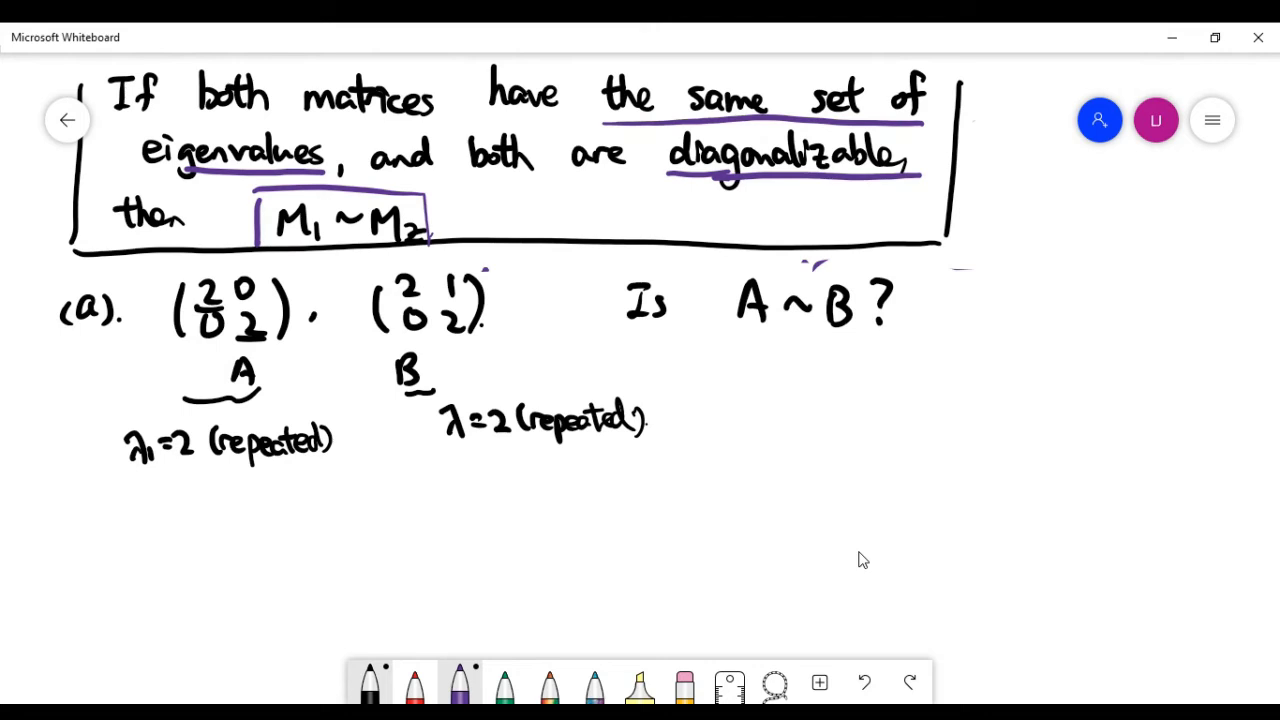
# Box the B − 2I matrix and arrow it to an augmented matrix with a zero column
pyautogui.moveTo(385, 350)
pyautogui.mouseDown()
pyautogui.moveTo(430, 388)
pyautogui.moveTo(414, 395)
pyautogui.mouseUp()
pyautogui.moveTo(238, 354)
pyautogui.mouseDown()
pyautogui.moveTo(258, 388)
pyautogui.moveTo(232, 360)
pyautogui.mouseUp()
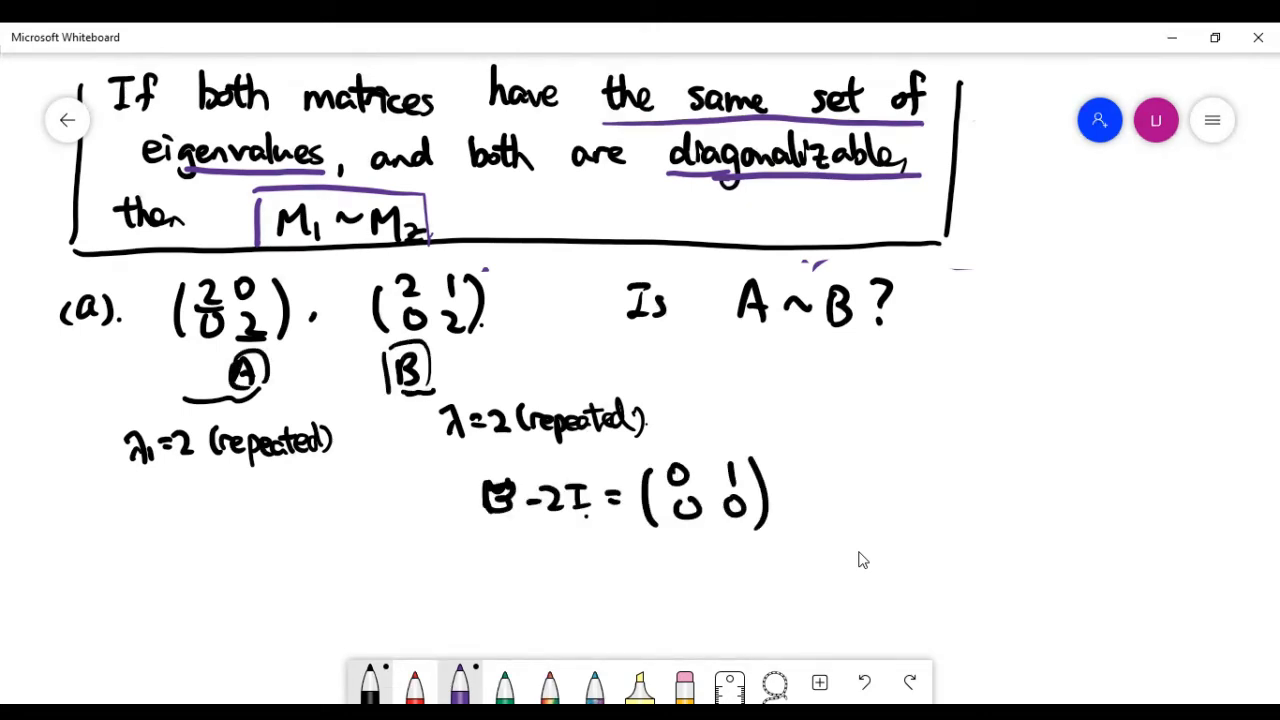
pyautogui.moveTo(526, 522)
pyautogui.mouseDown()
pyautogui.moveTo(588, 516)
pyautogui.moveTo(502, 524)
pyautogui.mouseUp()
pyautogui.moveTo(648, 452); pyautogui.dragTo(776, 436)
pyautogui.moveTo(776, 436)
pyautogui.mouseDown()
pyautogui.moveTo(778, 486)
pyautogui.moveTo(656, 538)
pyautogui.mouseUp()
pyautogui.moveTo(632, 470); pyautogui.dragTo(630, 532)
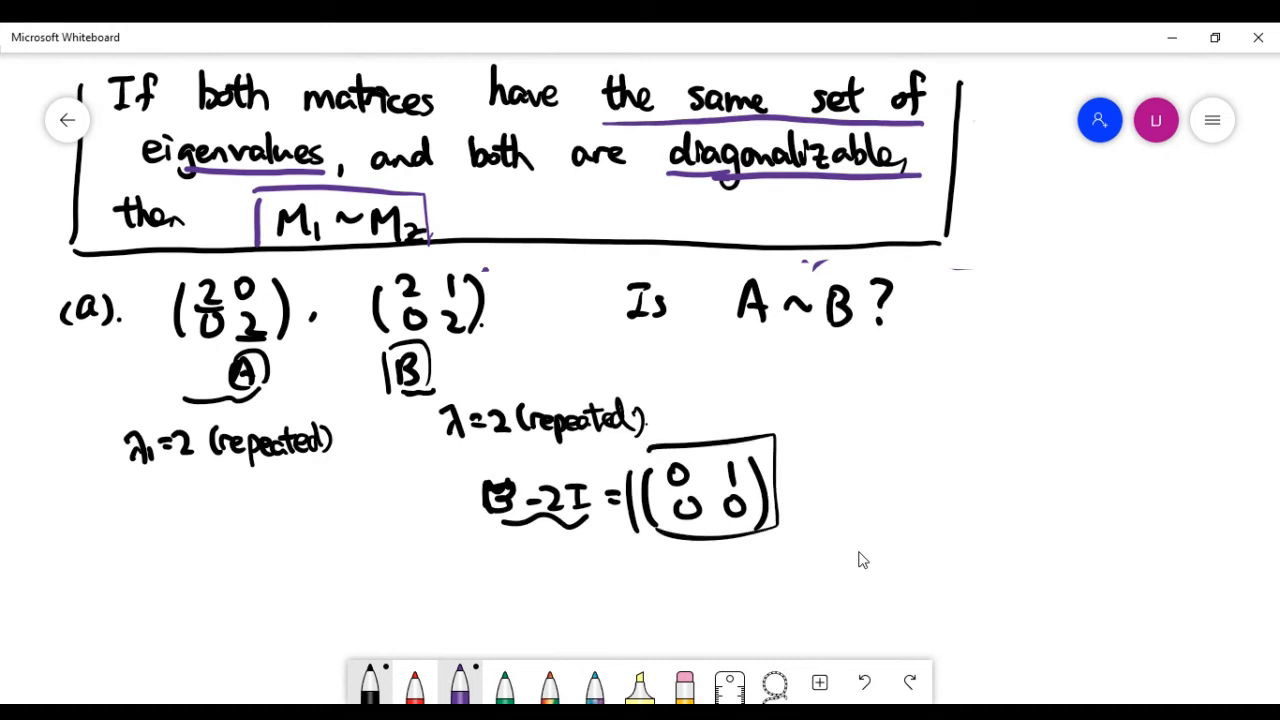
pyautogui.moveTo(804, 487)
pyautogui.mouseDown()
pyautogui.moveTo(852, 488)
pyautogui.moveTo(879, 520)
pyautogui.mouseUp()
pyautogui.moveTo(906, 458); pyautogui.dragTo(910, 497)
pyautogui.moveTo(950, 460); pyautogui.dragTo(950, 500)
pyautogui.moveTo(972, 458)
pyautogui.mouseDown()
pyautogui.moveTo(970, 524)
pyautogui.moveTo(998, 466)
pyautogui.mouseUp()
pyautogui.moveTo(1000, 498); pyautogui.dragTo(998, 500)
pyautogui.moveTo(1016, 456); pyautogui.dragTo(1020, 524)
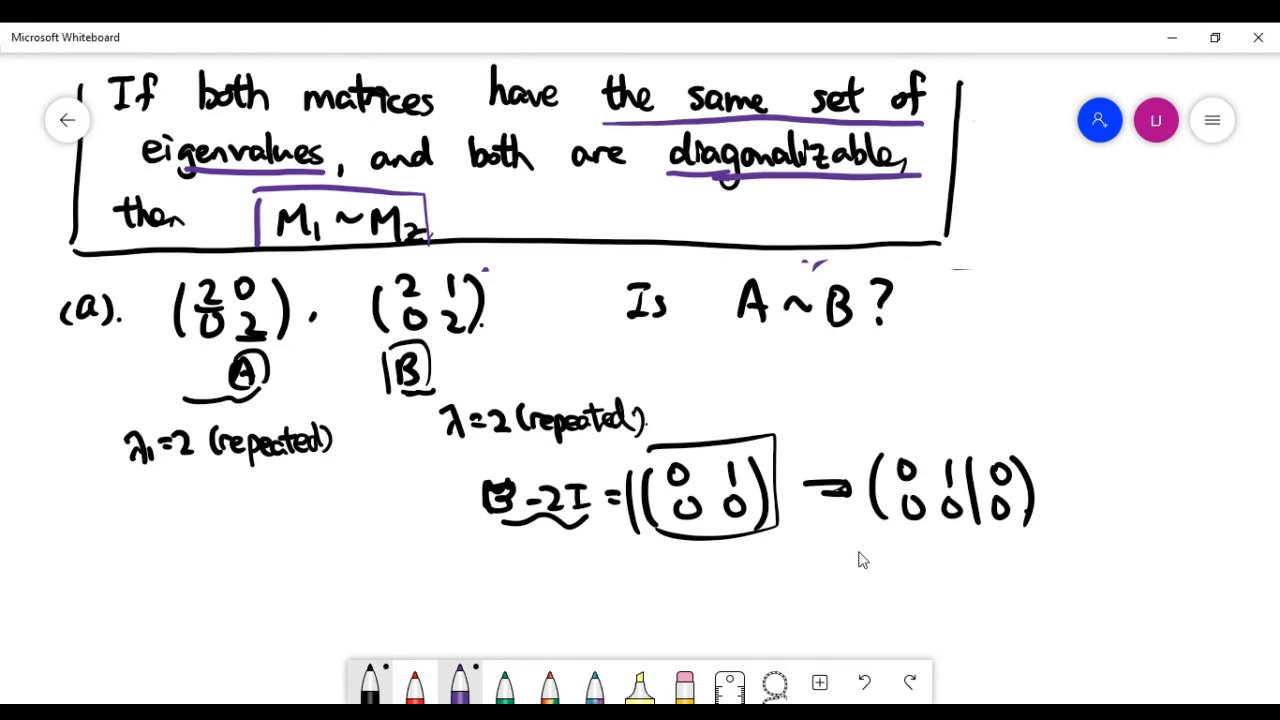
# Write and box Rank=1 below the matrix, marking its top row
pyautogui.moveTo(637, 564)
pyautogui.mouseDown()
pyautogui.moveTo(638, 589)
pyautogui.moveTo(660, 590)
pyautogui.mouseUp()
pyautogui.moveTo(664, 570); pyautogui.dragTo(684, 580)
pyautogui.moveTo(688, 556)
pyautogui.mouseDown()
pyautogui.moveTo(694, 586)
pyautogui.moveTo(719, 566)
pyautogui.mouseUp()
pyautogui.moveTo(705, 575); pyautogui.dragTo(719, 575)
pyautogui.moveTo(726, 558); pyautogui.dragTo(729, 586)
pyautogui.moveTo(624, 549); pyautogui.dragTo(749, 592)
pyautogui.moveTo(637, 598); pyautogui.dragTo(750, 594)
pyautogui.moveTo(620, 564); pyautogui.dragTo(622, 590)
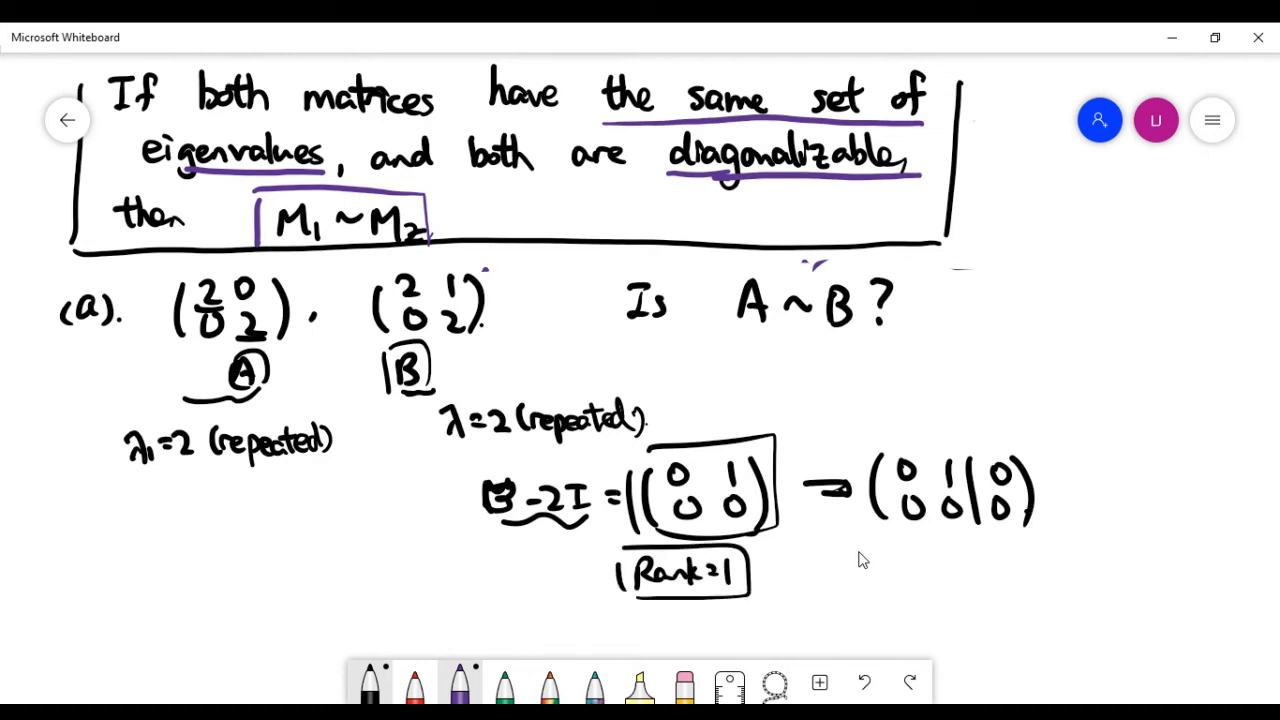
pyautogui.moveTo(745, 398); pyautogui.dragTo(745, 432)
pyautogui.moveTo(660, 462)
pyautogui.mouseDown()
pyautogui.moveTo(756, 450)
pyautogui.moveTo(652, 494)
pyautogui.mouseUp()
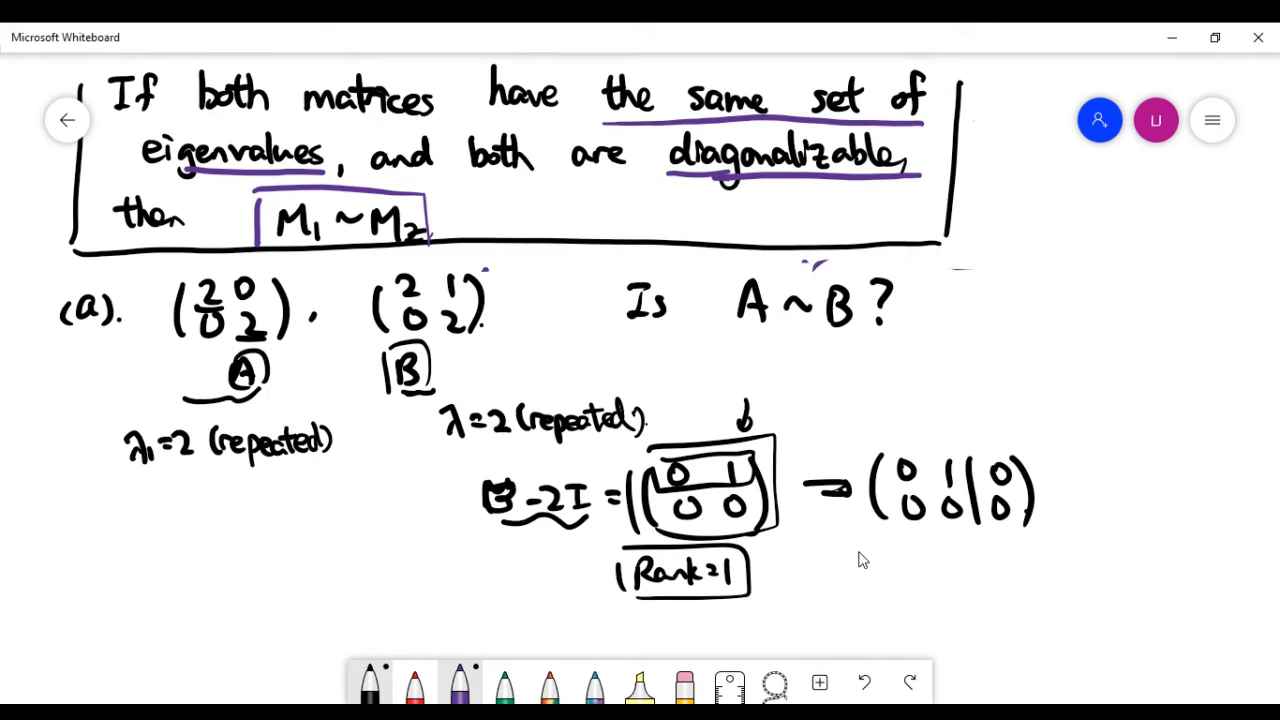
# Write the rank-nullity relation R+N=1 and conclude the boxed N=1
pyautogui.moveTo(795, 557); pyautogui.dragTo(812, 585)
pyautogui.moveTo(815, 570); pyautogui.dragTo(845, 555)
pyautogui.moveTo(849, 561); pyautogui.dragTo(858, 560)
pyautogui.moveTo(849, 569)
pyautogui.mouseDown()
pyautogui.moveTo(912, 576)
pyautogui.moveTo(940, 563)
pyautogui.mouseUp()
pyautogui.moveTo(928, 552)
pyautogui.mouseDown()
pyautogui.moveTo(928, 576)
pyautogui.moveTo(964, 554)
pyautogui.mouseUp()
pyautogui.moveTo(972, 558); pyautogui.dragTo(986, 558)
pyautogui.moveTo(972, 566); pyautogui.dragTo(996, 577)
pyautogui.moveTo(938, 620); pyautogui.dragTo(962, 598)
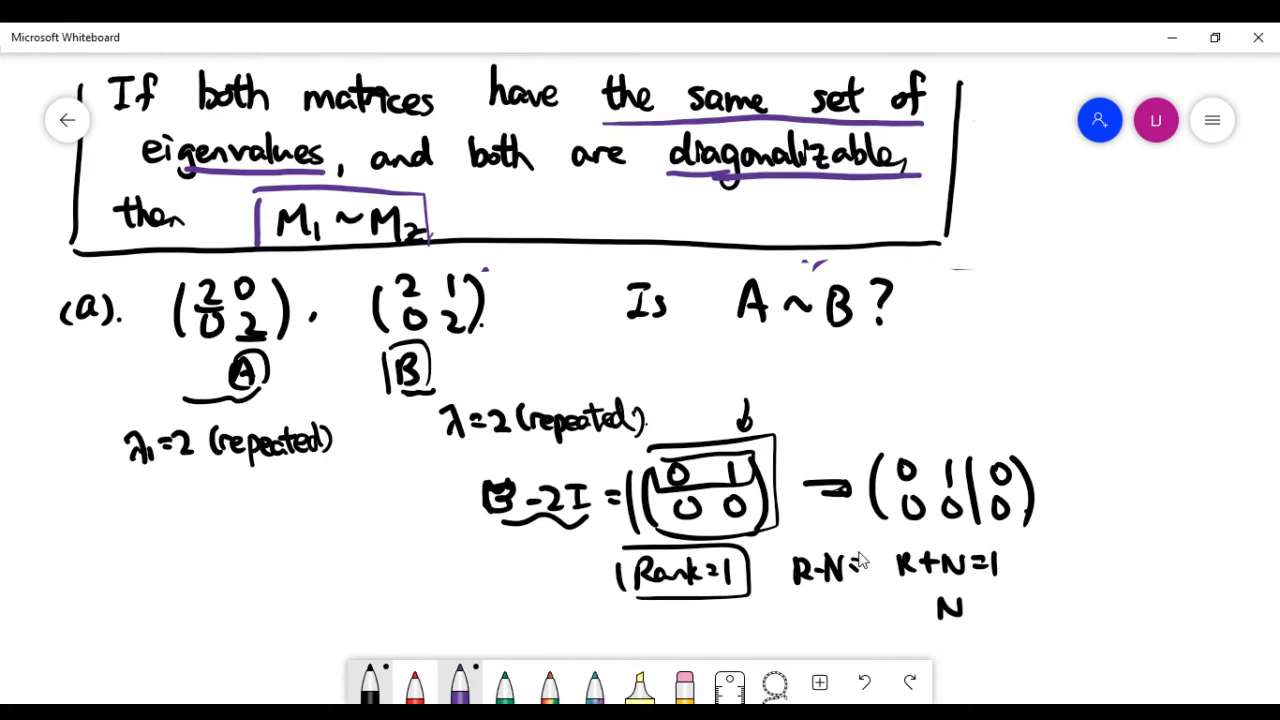
pyautogui.moveTo(762, 607)
pyautogui.mouseDown()
pyautogui.moveTo(824, 614)
pyautogui.moveTo(904, 592)
pyautogui.mouseUp()
pyautogui.moveTo(890, 593)
pyautogui.mouseDown()
pyautogui.moveTo(898, 605)
pyautogui.moveTo(986, 596)
pyautogui.mouseUp()
pyautogui.moveTo(966, 607); pyautogui.dragTo(997, 620)
pyautogui.moveTo(942, 588)
pyautogui.mouseDown()
pyautogui.moveTo(920, 608)
pyautogui.moveTo(930, 628)
pyautogui.mouseUp()
# Note that N=1 implies only one eigenvector v, and box the B in B−2I
pyautogui.moveTo(1032, 594); pyautogui.dragTo(1064, 592)
pyautogui.moveTo(1044, 603); pyautogui.dragTo(1124, 586)
pyautogui.moveTo(1096, 576); pyautogui.dragTo(1124, 578)
pyautogui.moveTo(1082, 530); pyautogui.dragTo(1146, 538)
pyautogui.moveTo(1070, 505); pyautogui.dragTo(1168, 625)
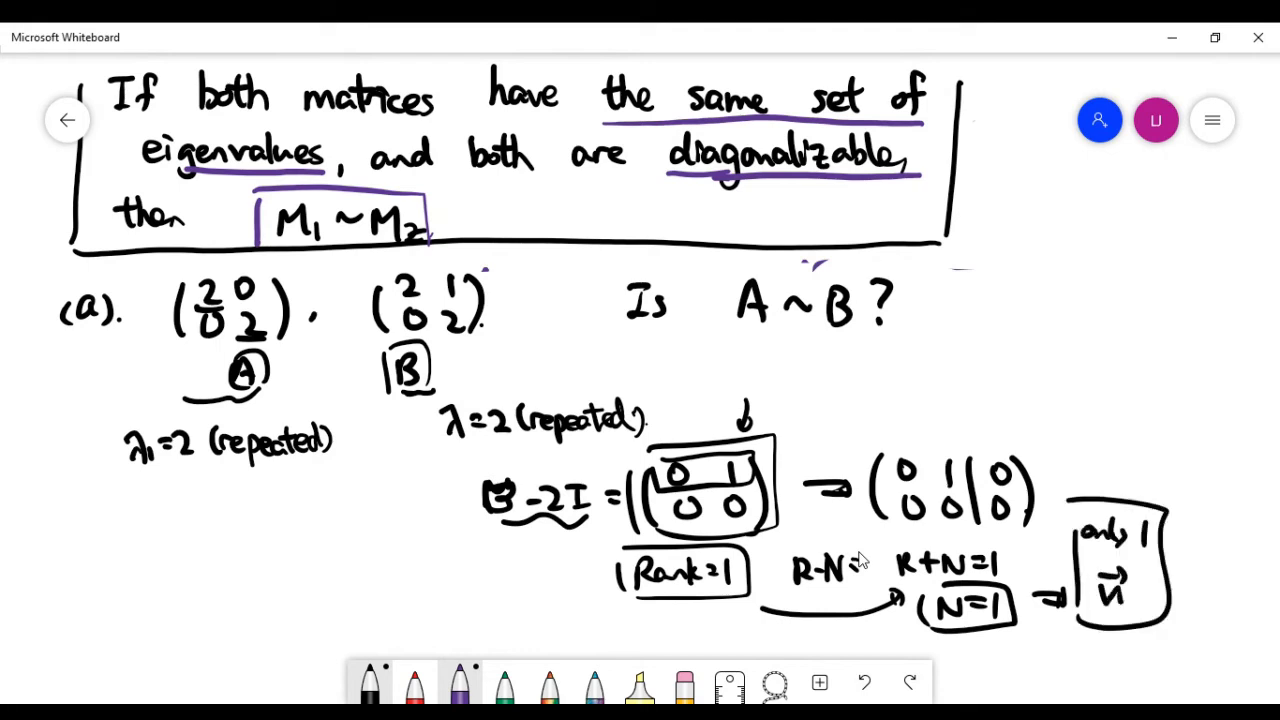
pyautogui.moveTo(468, 470); pyautogui.dragTo(516, 520)
pyautogui.moveTo(472, 476); pyautogui.dragTo(476, 516)
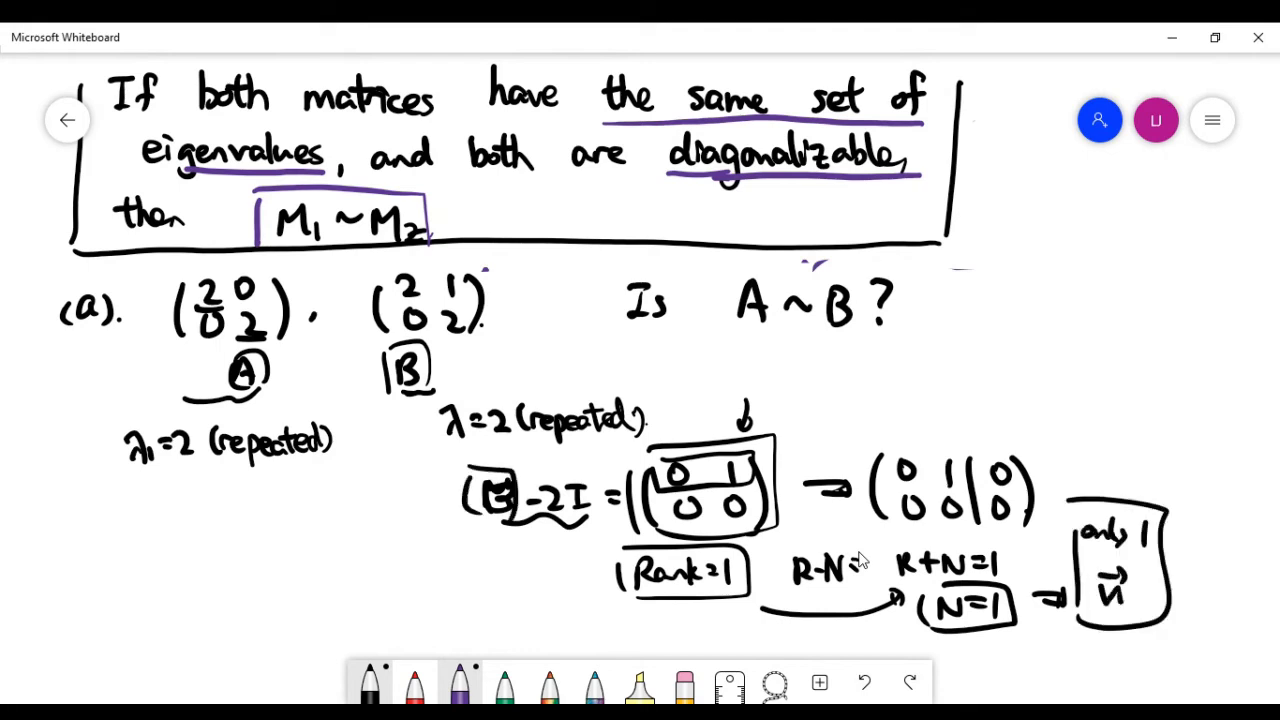
# Write and box dim(e-space) = 1
pyautogui.moveTo(968, 668); pyautogui.dragTo(990, 678)
pyautogui.moveTo(994, 662); pyautogui.dragTo(1026, 672)
pyautogui.moveTo(1036, 642)
pyautogui.mouseDown()
pyautogui.moveTo(1030, 682)
pyautogui.moveTo(1066, 664)
pyautogui.mouseUp()
pyautogui.moveTo(1070, 670)
pyautogui.mouseDown()
pyautogui.moveTo(1088, 658)
pyautogui.moveTo(1076, 680)
pyautogui.mouseUp()
pyautogui.moveTo(1090, 660)
pyautogui.mouseDown()
pyautogui.moveTo(1088, 696)
pyautogui.moveTo(1130, 672)
pyautogui.mouseUp()
pyautogui.moveTo(1138, 648)
pyautogui.mouseDown()
pyautogui.moveTo(1140, 678)
pyautogui.moveTo(1170, 652)
pyautogui.mouseUp()
pyautogui.moveTo(1158, 664); pyautogui.dragTo(1182, 678)
pyautogui.moveTo(958, 640)
pyautogui.mouseDown()
pyautogui.moveTo(1226, 636)
pyautogui.moveTo(1230, 688)
pyautogui.moveTo(954, 688)
pyautogui.mouseUp()
pyautogui.moveTo(958, 684); pyautogui.dragTo(962, 652)
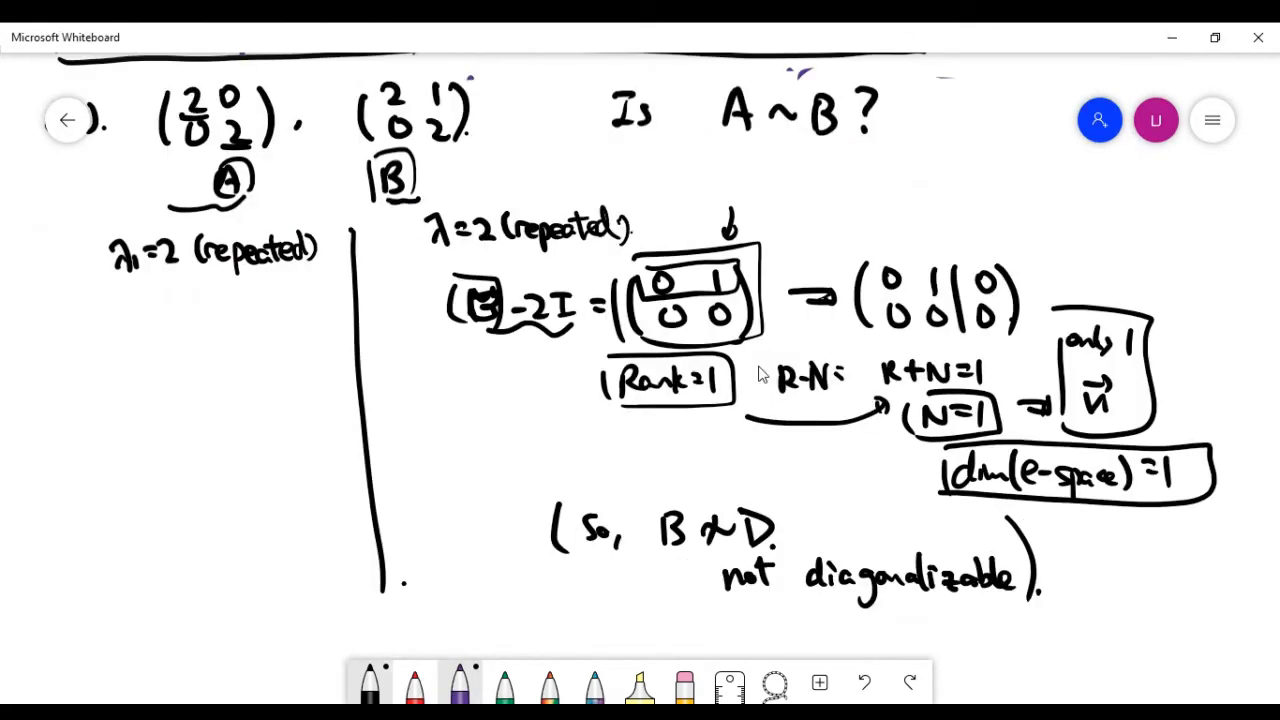
# Write A−2I equal to the zero matrix, followed by its augmented zero matrix
pyautogui.moveTo(49, 328); pyautogui.dragTo(75, 328)
pyautogui.moveTo(55, 318); pyautogui.dragTo(93, 312)
pyautogui.moveTo(96, 304)
pyautogui.mouseDown()
pyautogui.moveTo(101, 326)
pyautogui.moveTo(122, 326)
pyautogui.mouseUp()
pyautogui.moveTo(115, 302); pyautogui.dragTo(133, 302)
pyautogui.moveTo(126, 302); pyautogui.dragTo(136, 324)
pyautogui.moveTo(140, 308); pyautogui.dragTo(180, 354)
pyautogui.moveTo(208, 300)
pyautogui.mouseDown()
pyautogui.moveTo(212, 316)
pyautogui.moveTo(250, 316)
pyautogui.moveTo(226, 344)
pyautogui.moveTo(264, 324)
pyautogui.mouseUp()
pyautogui.moveTo(262, 290); pyautogui.dragTo(278, 346)
pyautogui.moveTo(60, 382)
pyautogui.mouseDown()
pyautogui.moveTo(48, 440)
pyautogui.moveTo(74, 386)
pyautogui.mouseUp()
pyautogui.moveTo(106, 384); pyautogui.dragTo(82, 412)
pyautogui.moveTo(108, 410); pyautogui.dragTo(122, 434)
pyautogui.moveTo(144, 382); pyautogui.dragTo(176, 436)
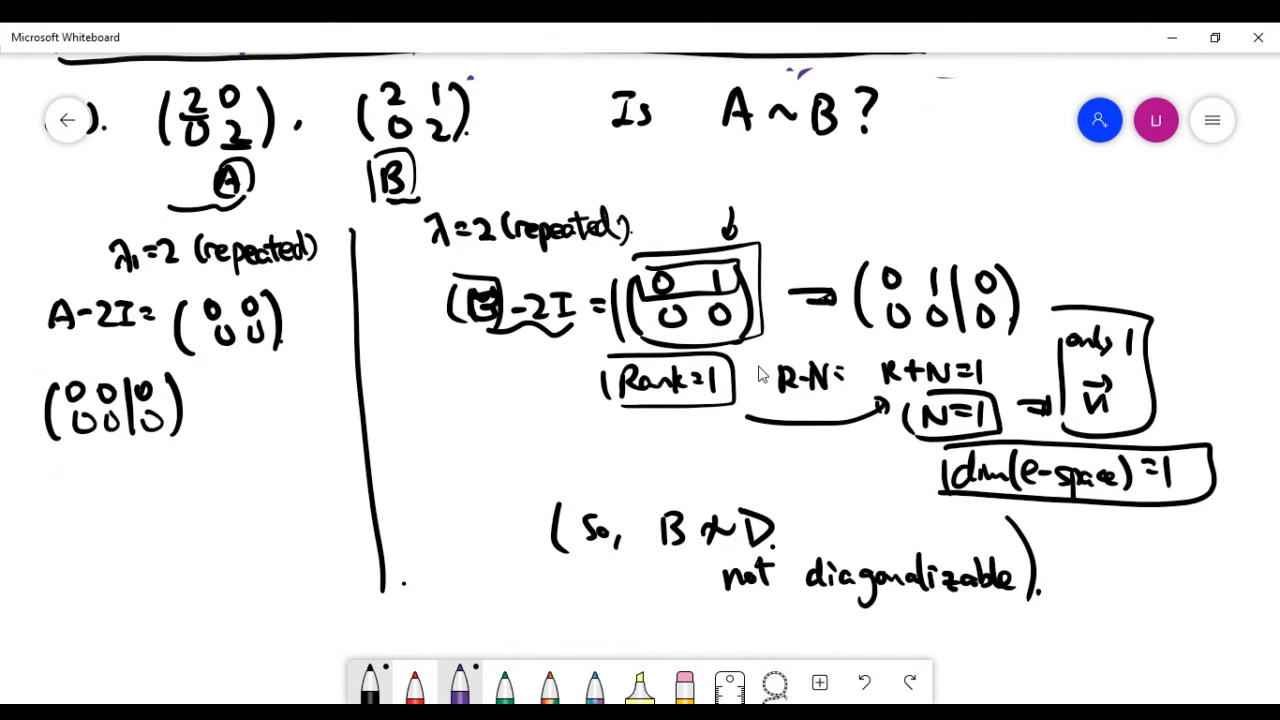
# Write and box rank R=0, then R+N=2 giving nullity N=2, with a downward arrow
pyautogui.moveTo(276, 358); pyautogui.dragTo(214, 364)
pyautogui.moveTo(236, 390)
pyautogui.mouseDown()
pyautogui.moveTo(236, 418)
pyautogui.moveTo(258, 414)
pyautogui.mouseUp()
pyautogui.moveTo(262, 398); pyautogui.dragTo(282, 398)
pyautogui.moveTo(296, 384); pyautogui.dragTo(296, 414)
pyautogui.moveTo(232, 376)
pyautogui.mouseDown()
pyautogui.moveTo(302, 374)
pyautogui.moveTo(302, 412)
pyautogui.mouseUp()
pyautogui.moveTo(128, 450); pyautogui.dragTo(148, 478)
pyautogui.moveTo(152, 462)
pyautogui.mouseDown()
pyautogui.moveTo(176, 462)
pyautogui.moveTo(164, 476)
pyautogui.moveTo(198, 448)
pyautogui.mouseUp()
pyautogui.moveTo(202, 452); pyautogui.dragTo(216, 450)
pyautogui.moveTo(202, 460); pyautogui.dragTo(242, 470)
pyautogui.moveTo(136, 510); pyautogui.dragTo(182, 514)
pyautogui.moveTo(170, 502)
pyautogui.mouseDown()
pyautogui.moveTo(180, 520)
pyautogui.moveTo(222, 500)
pyautogui.moveTo(240, 512)
pyautogui.mouseUp()
pyautogui.moveTo(244, 498); pyautogui.dragTo(258, 518)
pyautogui.moveTo(200, 488); pyautogui.dragTo(205, 573)
# Note that this gives 2 linearly independent eigenvectors
pyautogui.moveTo(215, 557)
pyautogui.mouseDown()
pyautogui.moveTo(206, 573)
pyautogui.moveTo(151, 586)
pyautogui.moveTo(162, 609)
pyautogui.moveTo(192, 608)
pyautogui.mouseUp()
pyautogui.moveTo(196, 586)
pyautogui.mouseDown()
pyautogui.moveTo(206, 604)
pyautogui.moveTo(308, 600)
pyautogui.moveTo(320, 612)
pyautogui.mouseUp()
pyautogui.moveTo(216, 632); pyautogui.dragTo(236, 638)
pyautogui.moveTo(236, 630); pyautogui.dragTo(336, 636)
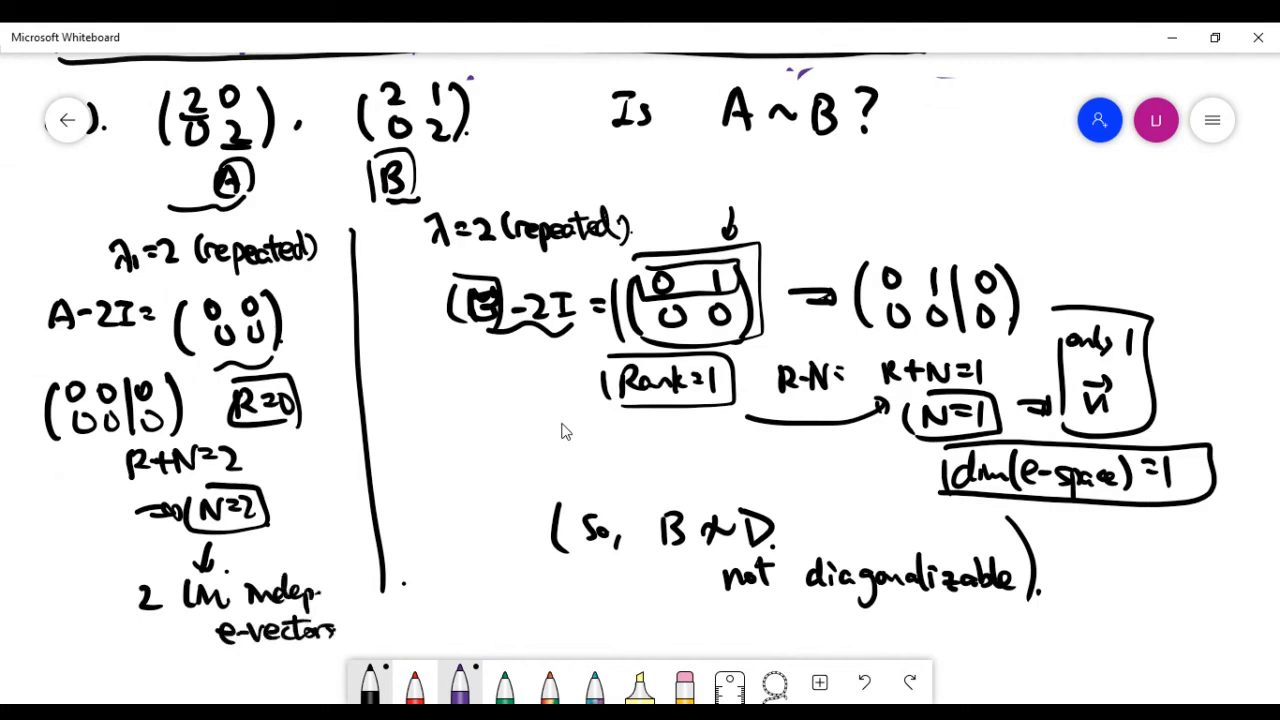
pyautogui.scroll(-3, 546, 306)
pyautogui.hscroll(-1, 546, 306)
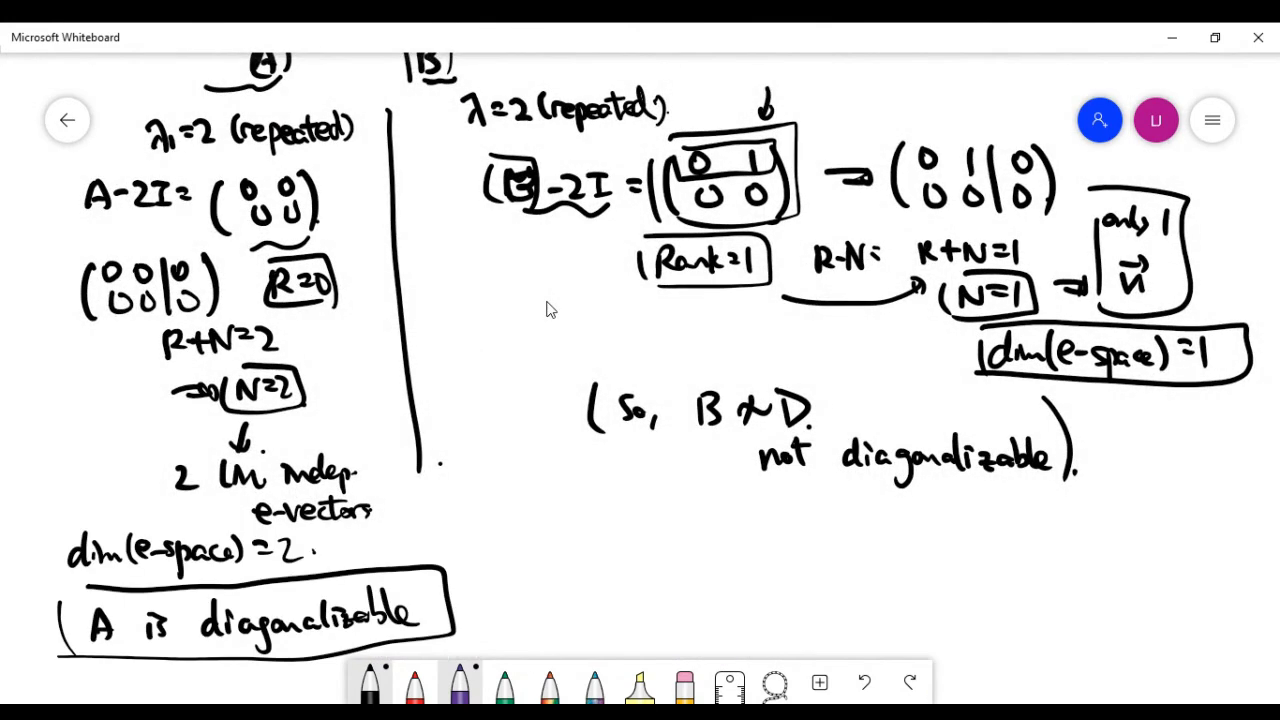
# Draw an arrow at dim(e-space)=2 and box the note that B is not diagonalizable
pyautogui.moveTo(374, 542); pyautogui.dragTo(340, 543)
pyautogui.moveTo(374, 550); pyautogui.dragTo(347, 556)
pyautogui.moveTo(596, 384)
pyautogui.mouseDown()
pyautogui.moveTo(606, 496)
pyautogui.moveTo(982, 358)
pyautogui.moveTo(1055, 478)
pyautogui.mouseUp()
pyautogui.moveTo(946, 495); pyautogui.dragTo(1070, 483)
# Write and box the conclusion A ≁ B, then bring up the pen colour options
pyautogui.moveTo(612, 507); pyautogui.dragTo(948, 494)
pyautogui.moveTo(678, 568)
pyautogui.mouseDown()
pyautogui.moveTo(662, 608)
pyautogui.moveTo(694, 612)
pyautogui.mouseUp()
pyautogui.moveTo(668, 597); pyautogui.dragTo(742, 588)
pyautogui.moveTo(752, 574)
pyautogui.mouseDown()
pyautogui.moveTo(722, 604)
pyautogui.moveTo(768, 610)
pyautogui.mouseUp()
pyautogui.moveTo(768, 572)
pyautogui.mouseDown()
pyautogui.moveTo(790, 606)
pyautogui.moveTo(776, 610)
pyautogui.mouseUp()
pyautogui.moveTo(644, 550); pyautogui.dragTo(656, 634)
pyautogui.moveTo(634, 572); pyautogui.dragTo(632, 630)
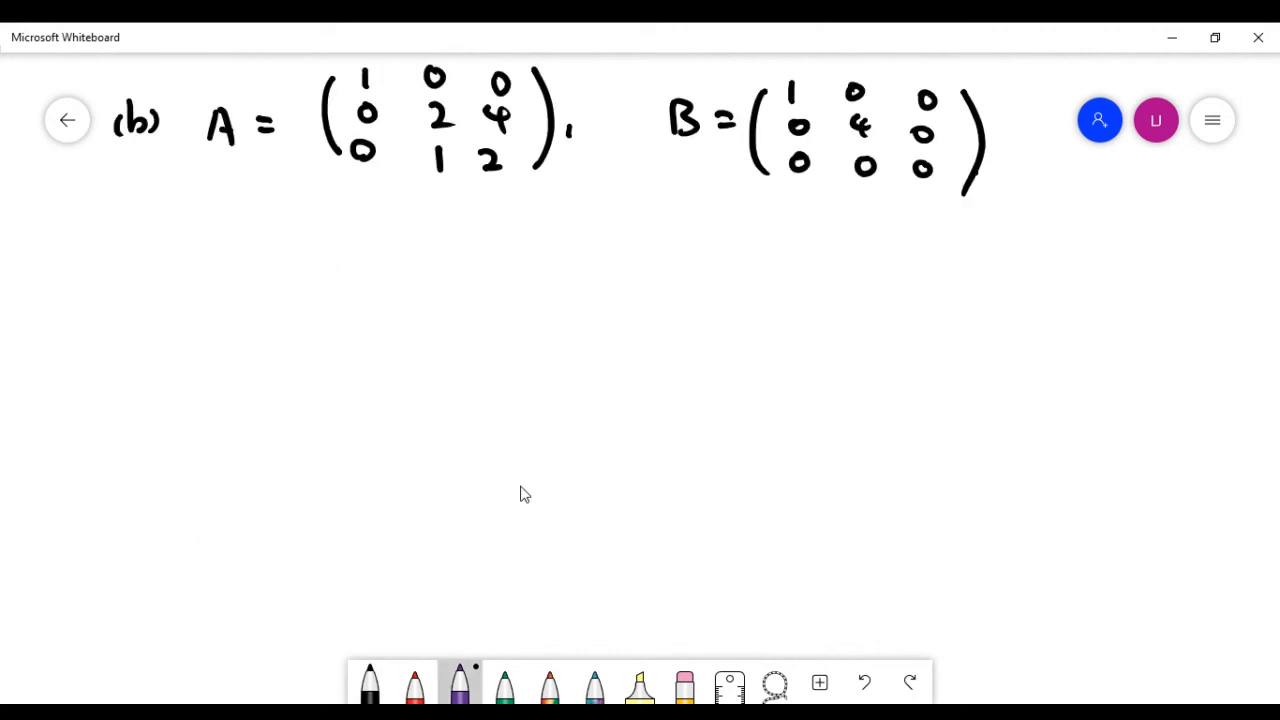
pyautogui.click(459, 684)
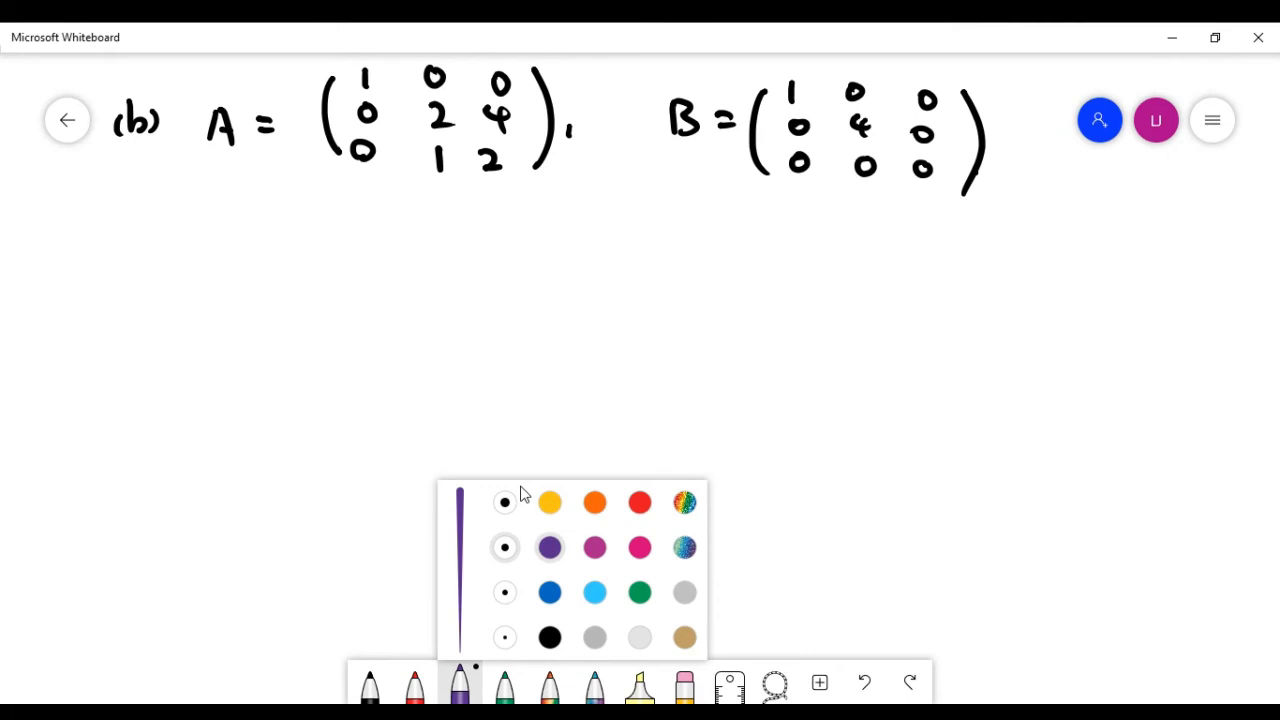
# Underline B and its diagonal entries, then list eigenvalues λ1=1, λ2=4, λ3=0
pyautogui.moveTo(960, 205); pyautogui.dragTo(695, 198)
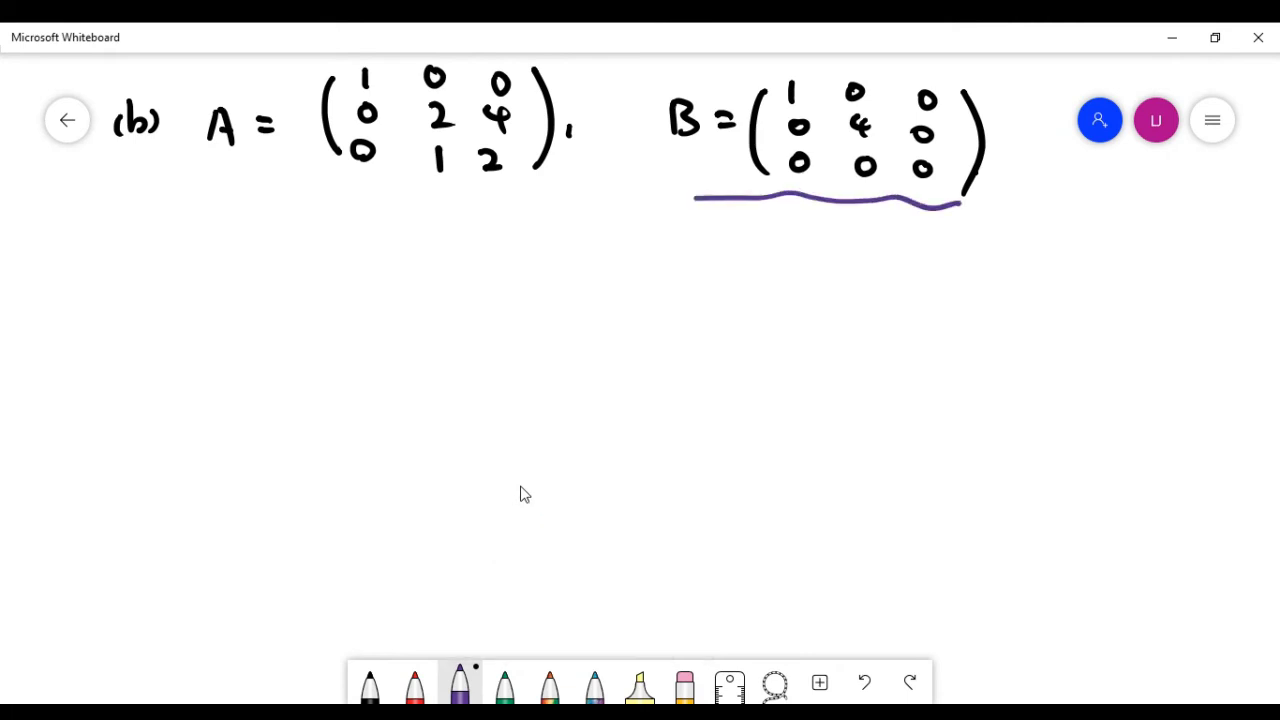
pyautogui.moveTo(682, 212); pyautogui.dragTo(712, 246)
pyautogui.moveTo(698, 228)
pyautogui.mouseDown()
pyautogui.moveTo(688, 244)
pyautogui.moveTo(711, 246)
pyautogui.mouseUp()
pyautogui.moveTo(724, 224); pyautogui.dragTo(744, 232)
pyautogui.moveTo(772, 112); pyautogui.dragTo(812, 103)
pyautogui.moveTo(850, 145); pyautogui.dragTo(882, 143)
pyautogui.moveTo(938, 181); pyautogui.dragTo(902, 184)
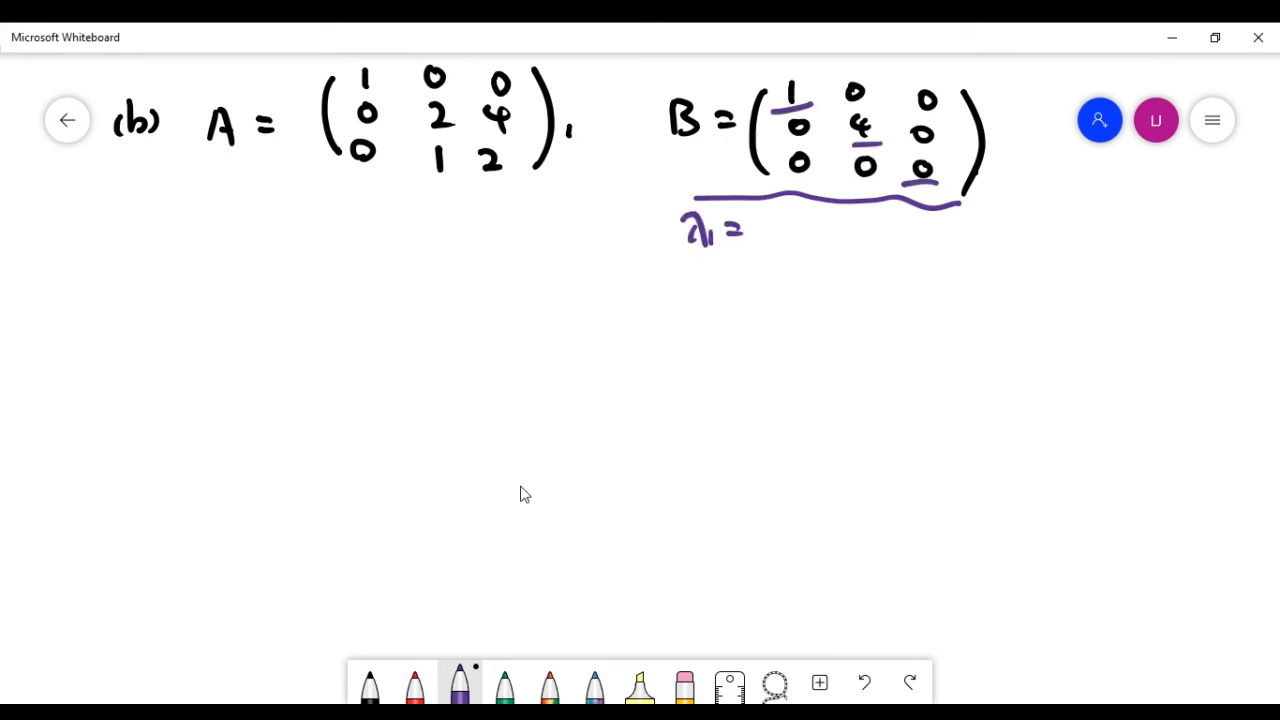
pyautogui.moveTo(764, 206)
pyautogui.mouseDown()
pyautogui.moveTo(765, 236)
pyautogui.moveTo(780, 241)
pyautogui.mouseUp()
pyautogui.moveTo(812, 208); pyautogui.dragTo(832, 242)
pyautogui.moveTo(834, 226)
pyautogui.mouseDown()
pyautogui.moveTo(847, 242)
pyautogui.moveTo(870, 218)
pyautogui.mouseUp()
pyautogui.moveTo(856, 232); pyautogui.dragTo(872, 230)
pyautogui.moveTo(880, 212)
pyautogui.mouseDown()
pyautogui.moveTo(890, 240)
pyautogui.moveTo(958, 246)
pyautogui.mouseUp()
pyautogui.moveTo(947, 230)
pyautogui.mouseDown()
pyautogui.moveTo(938, 244)
pyautogui.moveTo(974, 220)
pyautogui.mouseUp()
pyautogui.moveTo(960, 231)
pyautogui.mouseDown()
pyautogui.moveTo(976, 229)
pyautogui.moveTo(968, 258)
pyautogui.mouseUp()
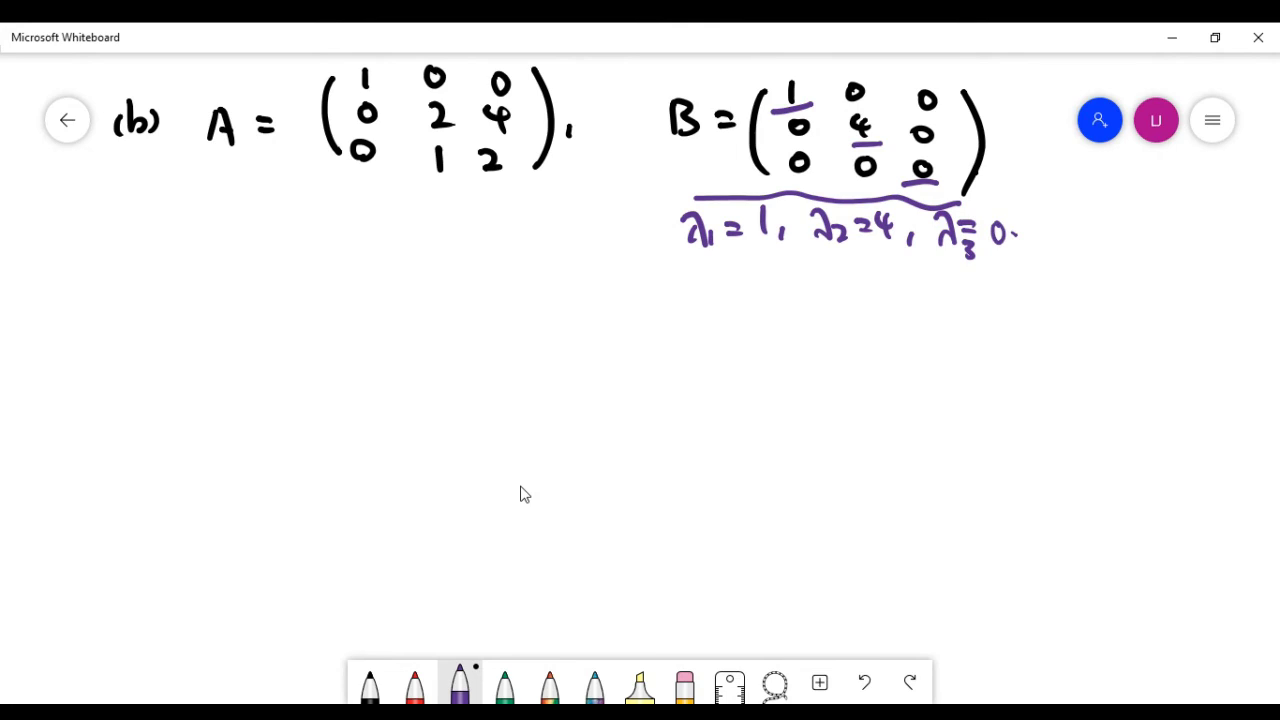
# Underline the three eigenvalues and write a boxed dim(e-space)=3 with an arrow
pyautogui.moveTo(694, 298); pyautogui.dragTo(830, 309)
pyautogui.click(823, 279)
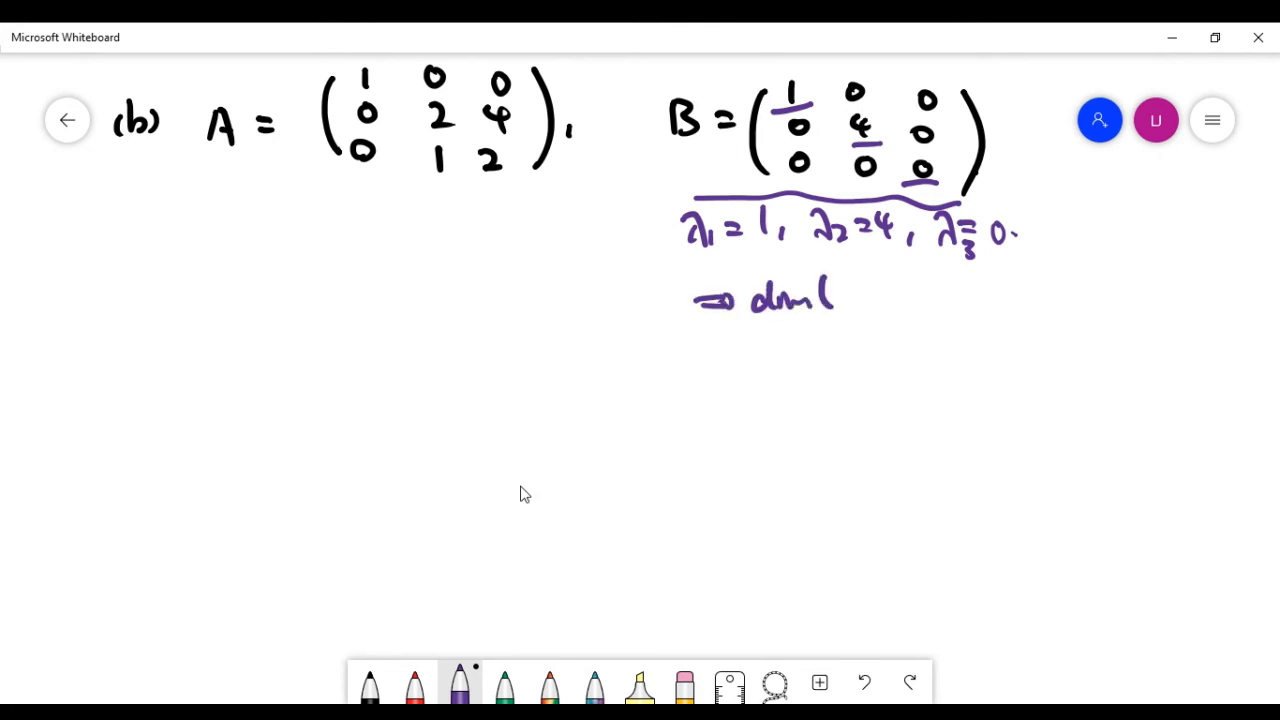
pyautogui.moveTo(780, 251); pyautogui.dragTo(684, 252)
pyautogui.moveTo(808, 252); pyautogui.dragTo(1016, 262)
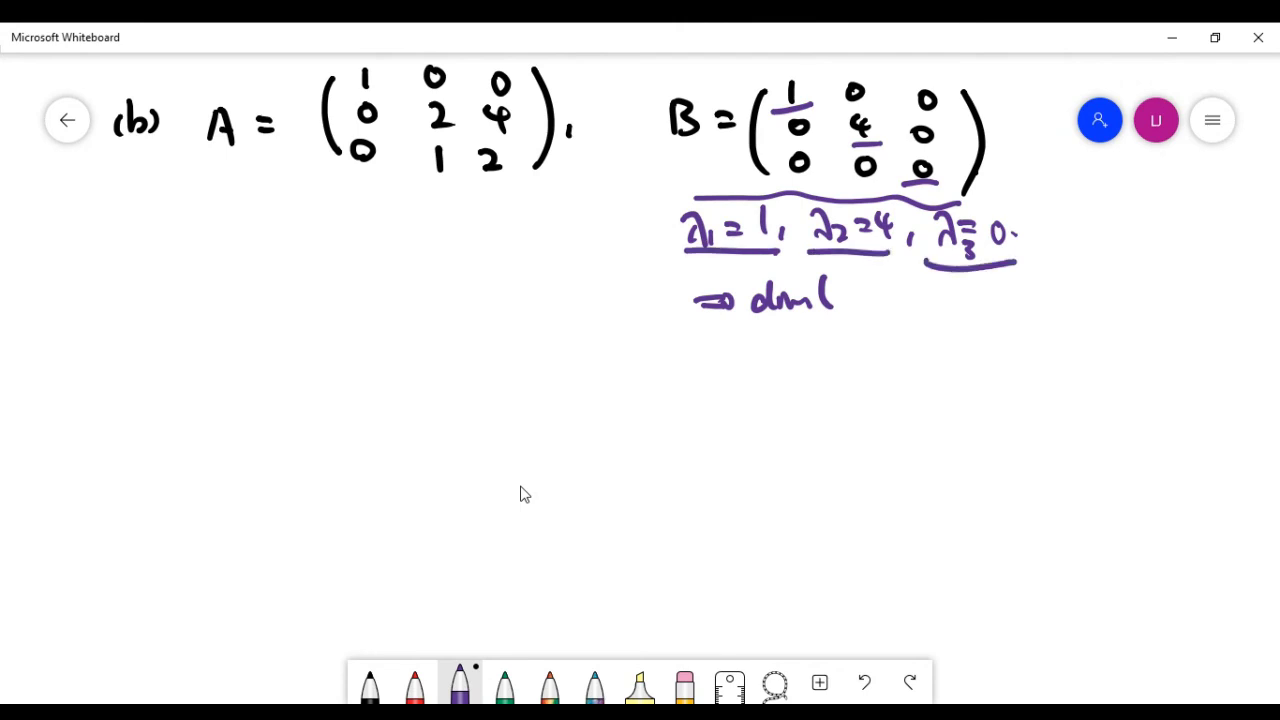
pyautogui.moveTo(858, 298); pyautogui.dragTo(874, 312)
pyautogui.moveTo(878, 302)
pyautogui.mouseDown()
pyautogui.moveTo(898, 302)
pyautogui.moveTo(892, 314)
pyautogui.mouseUp()
pyautogui.moveTo(910, 300)
pyautogui.mouseDown()
pyautogui.moveTo(912, 330)
pyautogui.moveTo(948, 312)
pyautogui.mouseUp()
pyautogui.moveTo(958, 302); pyautogui.dragTo(970, 312)
pyautogui.moveTo(970, 280)
pyautogui.mouseDown()
pyautogui.moveTo(980, 315)
pyautogui.moveTo(1012, 293)
pyautogui.mouseUp()
pyautogui.moveTo(1000, 306); pyautogui.dragTo(1016, 304)
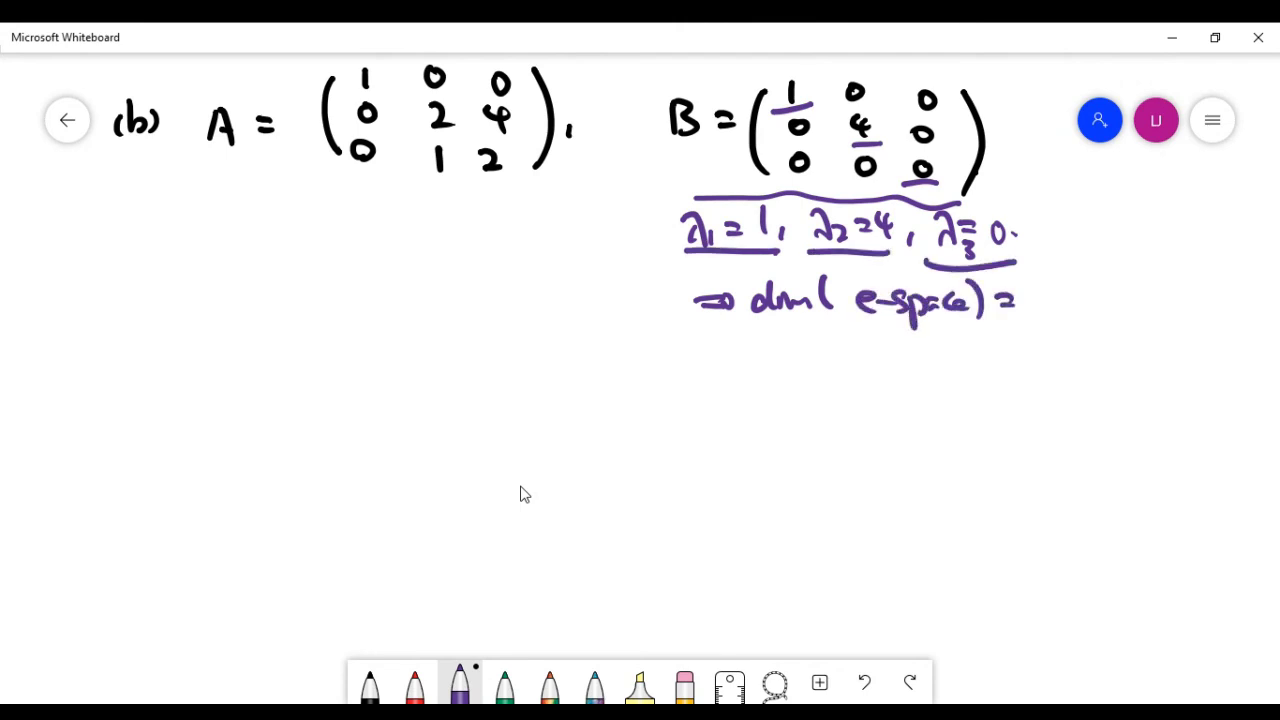
pyautogui.moveTo(1044, 280)
pyautogui.mouseDown()
pyautogui.moveTo(1058, 296)
pyautogui.moveTo(1048, 312)
pyautogui.mouseUp()
pyautogui.moveTo(1042, 270)
pyautogui.mouseDown()
pyautogui.moveTo(1075, 273)
pyautogui.moveTo(1068, 320)
pyautogui.mouseUp()
pyautogui.moveTo(734, 364); pyautogui.dragTo(764, 368)
pyautogui.moveTo(746, 372); pyautogui.dragTo(774, 374)
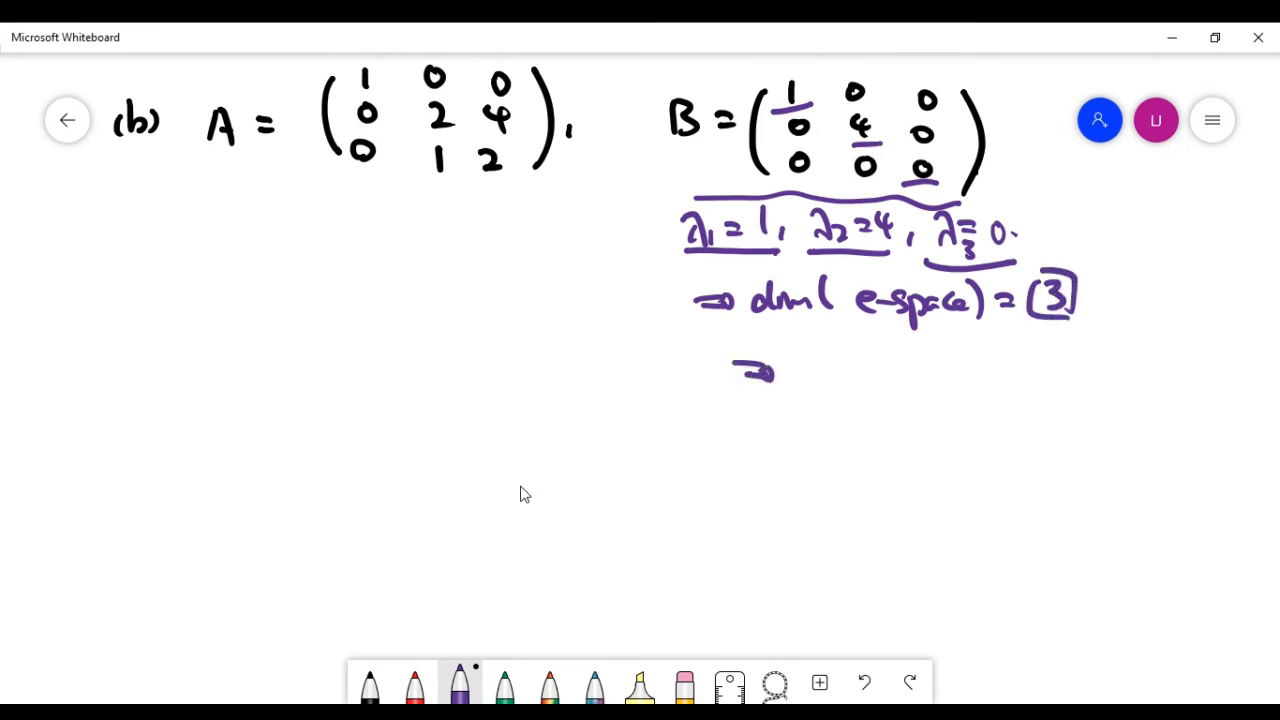
# Write the conclusion B ~ D, underlining both letters
pyautogui.moveTo(818, 352); pyautogui.dragTo(818, 392)
pyautogui.moveTo(818, 352)
pyautogui.mouseDown()
pyautogui.moveTo(820, 390)
pyautogui.moveTo(888, 366)
pyautogui.moveTo(906, 388)
pyautogui.mouseUp()
pyautogui.moveTo(906, 354); pyautogui.dragTo(906, 388)
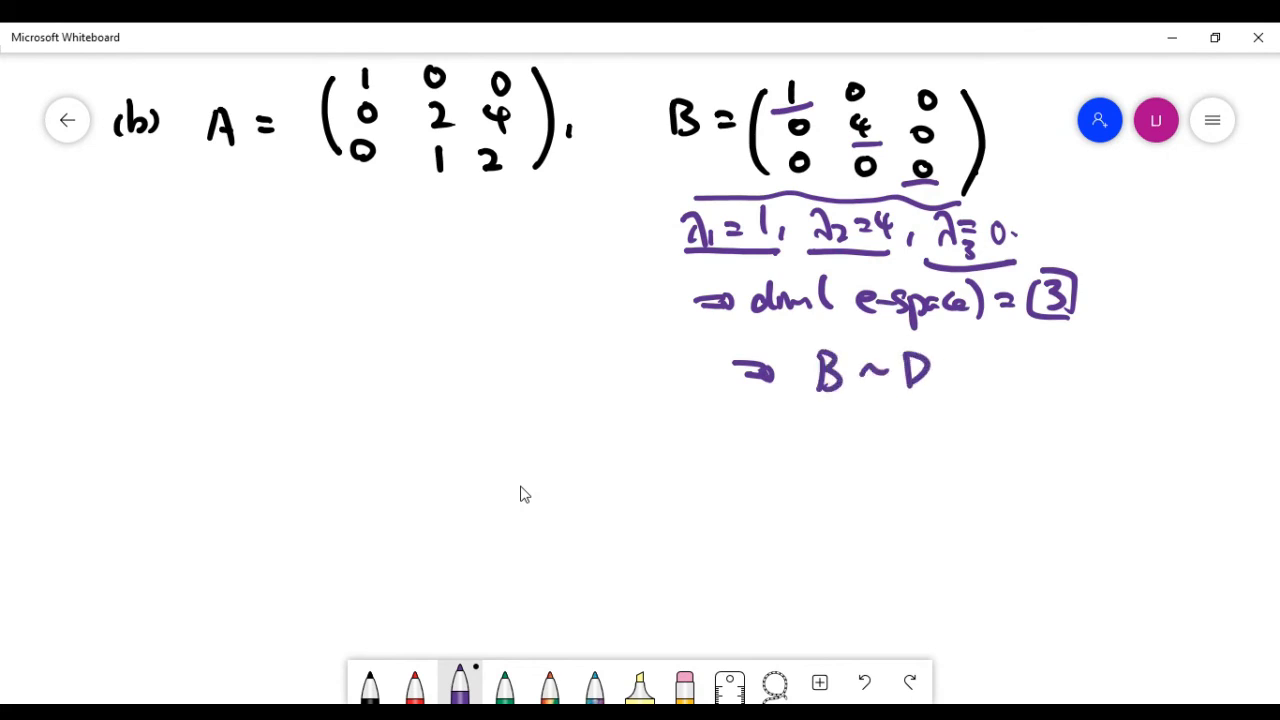
pyautogui.moveTo(849, 398); pyautogui.dragTo(810, 404)
pyautogui.moveTo(946, 396)
pyautogui.mouseDown()
pyautogui.moveTo(899, 405)
pyautogui.moveTo(918, 462)
pyautogui.mouseUp()
pyautogui.moveTo(936, 447); pyautogui.dragTo(952, 446)
pyautogui.moveTo(938, 455)
pyautogui.mouseDown()
pyautogui.moveTo(955, 453)
pyautogui.moveTo(984, 504)
pyautogui.mouseUp()
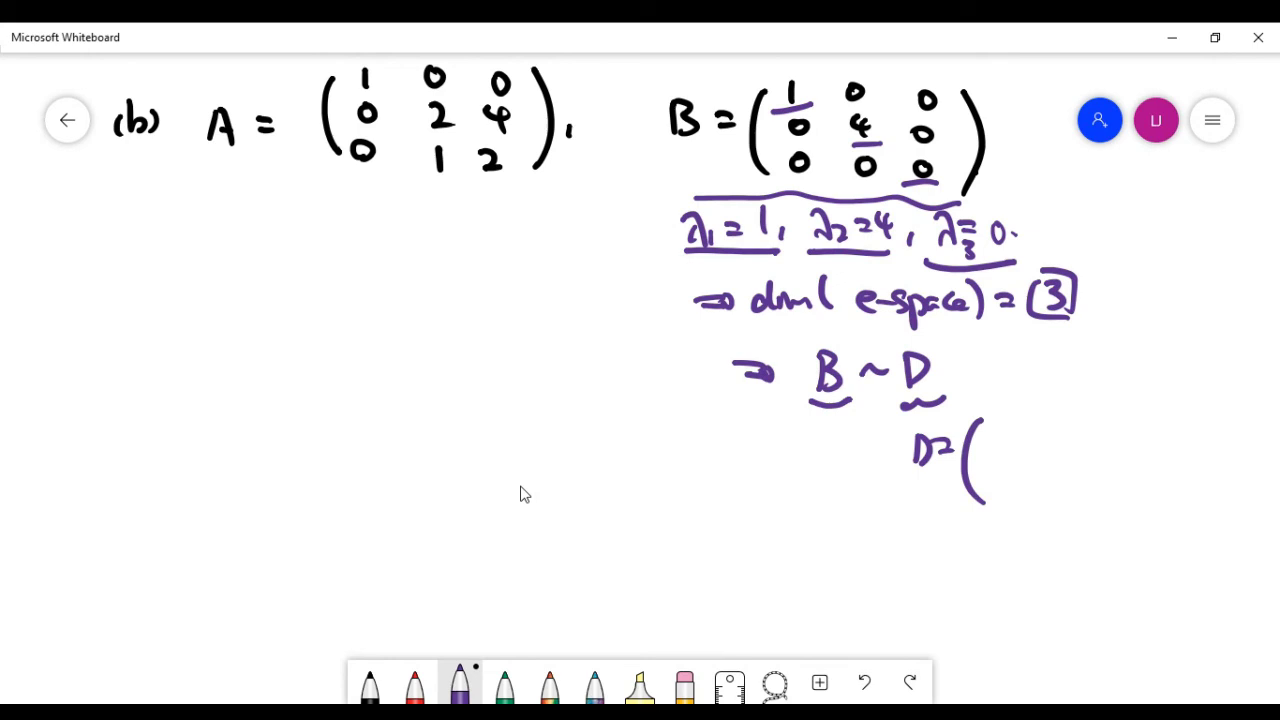
# Write D as the diagonal matrix diag(1, 4, 0), boxing its diagonal entries
pyautogui.moveTo(1012, 424)
pyautogui.mouseDown()
pyautogui.moveTo(1015, 446)
pyautogui.moveTo(1058, 476)
pyautogui.mouseUp()
pyautogui.moveTo(1058, 428); pyautogui.dragTo(1057, 430)
pyautogui.moveTo(1098, 424); pyautogui.dragTo(1092, 449)
pyautogui.moveTo(1004, 450); pyautogui.dragTo(1006, 453)
pyautogui.moveTo(996, 478); pyautogui.dragTo(1066, 480)
pyautogui.moveTo(1082, 480); pyautogui.dragTo(1098, 480)
pyautogui.moveTo(1110, 422); pyautogui.dragTo(1116, 498)
pyautogui.moveTo(1010, 426)
pyautogui.mouseDown()
pyautogui.moveTo(1030, 440)
pyautogui.moveTo(1040, 478)
pyautogui.moveTo(1070, 482)
pyautogui.mouseUp()
pyautogui.moveTo(1070, 468)
pyautogui.mouseDown()
pyautogui.moveTo(1078, 502)
pyautogui.moveTo(1102, 508)
pyautogui.mouseUp()
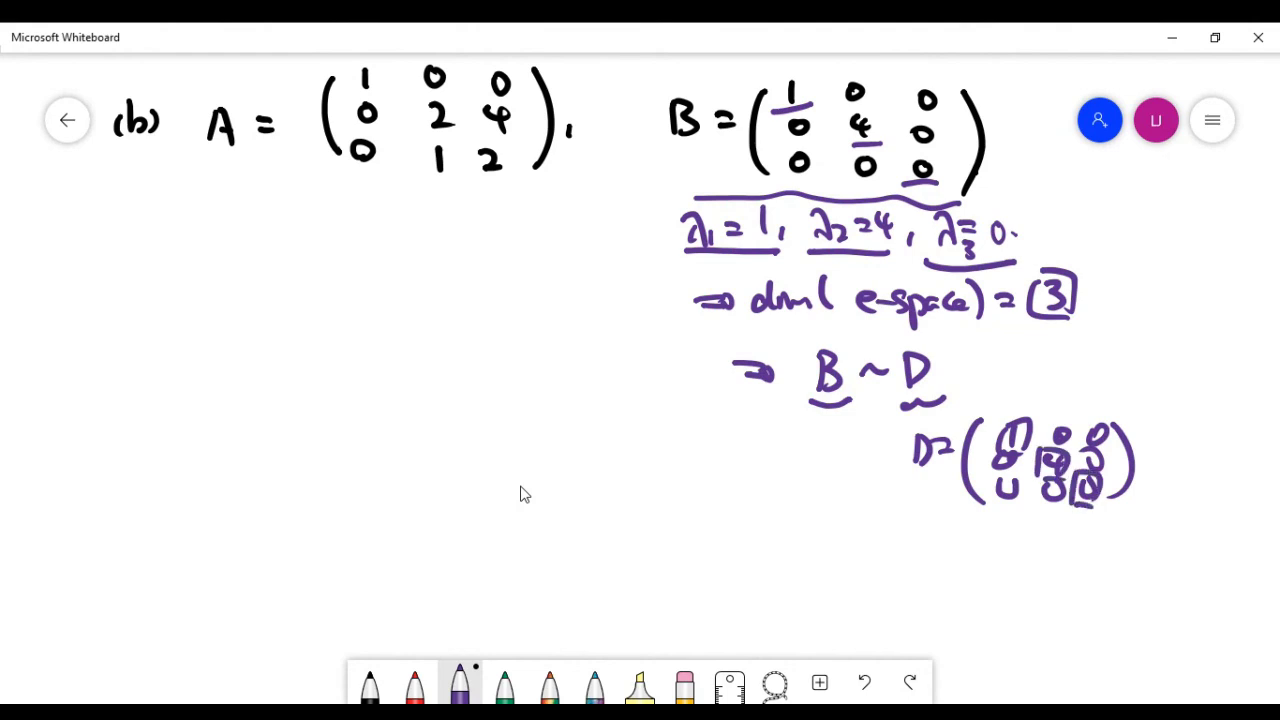
pyautogui.moveTo(848, 406); pyautogui.dragTo(793, 404)
# Write the characteristic equation det(A−λI)=0 for part (b)'s A
pyautogui.moveTo(68, 216)
pyautogui.mouseDown()
pyautogui.moveTo(56, 230)
pyautogui.moveTo(68, 234)
pyautogui.mouseUp()
pyautogui.moveTo(78, 224); pyautogui.dragTo(104, 232)
pyautogui.moveTo(90, 212); pyautogui.dragTo(110, 210)
pyautogui.moveTo(120, 198); pyautogui.dragTo(122, 232)
pyautogui.moveTo(140, 205); pyautogui.dragTo(152, 236)
pyautogui.moveTo(166, 226); pyautogui.dragTo(206, 234)
pyautogui.moveTo(212, 206)
pyautogui.mouseDown()
pyautogui.moveTo(232, 206)
pyautogui.moveTo(236, 236)
pyautogui.mouseUp()
pyautogui.moveTo(264, 216); pyautogui.dragTo(280, 228)
pyautogui.moveTo(300, 210); pyautogui.dragTo(325, 222)
# Write the explicit determinant of A−λI set to 0, underlining the first-row zeros
pyautogui.moveTo(66, 290)
pyautogui.mouseDown()
pyautogui.moveTo(68, 308)
pyautogui.moveTo(88, 300)
pyautogui.mouseUp()
pyautogui.moveTo(98, 274); pyautogui.dragTo(102, 304)
pyautogui.moveTo(90, 286)
pyautogui.mouseDown()
pyautogui.moveTo(112, 284)
pyautogui.moveTo(144, 358)
pyautogui.mouseUp()
pyautogui.moveTo(152, 268); pyautogui.dragTo(152, 290)
pyautogui.moveTo(164, 284); pyautogui.dragTo(196, 292)
pyautogui.moveTo(332, 272); pyautogui.dragTo(352, 366)
pyautogui.moveTo(378, 296); pyautogui.dragTo(430, 312)
pyautogui.moveTo(352, 370)
pyautogui.mouseDown()
pyautogui.moveTo(168, 392)
pyautogui.moveTo(74, 384)
pyautogui.mouseUp()
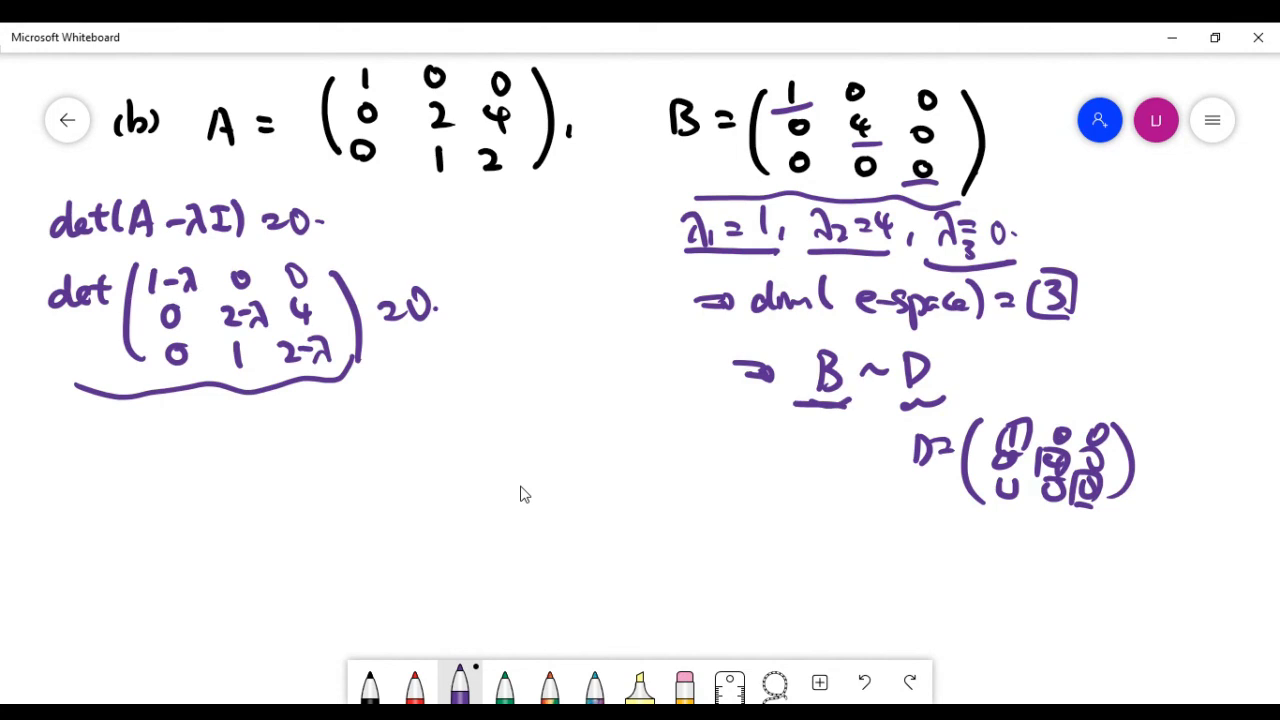
pyautogui.moveTo(226, 290)
pyautogui.mouseDown()
pyautogui.moveTo(294, 285)
pyautogui.moveTo(238, 289)
pyautogui.mouseUp()
pyautogui.moveTo(240, 290); pyautogui.dragTo(310, 287)
# Expand along the first row and factor to (1−λ)(λ)(λ−4)=0, giving λ=1, 0, 4
pyautogui.moveTo(82, 452)
pyautogui.mouseDown()
pyautogui.moveTo(82, 478)
pyautogui.moveTo(104, 464)
pyautogui.mouseUp()
pyautogui.moveTo(108, 450)
pyautogui.mouseDown()
pyautogui.moveTo(126, 474)
pyautogui.moveTo(112, 474)
pyautogui.moveTo(140, 478)
pyautogui.mouseUp()
pyautogui.moveTo(68, 446); pyautogui.dragTo(60, 478)
pyautogui.moveTo(184, 432); pyautogui.dragTo(168, 494)
pyautogui.moveTo(404, 432)
pyautogui.mouseDown()
pyautogui.moveTo(416, 430)
pyautogui.moveTo(404, 494)
pyautogui.mouseUp()
pyautogui.moveTo(436, 452); pyautogui.dragTo(460, 452)
pyautogui.moveTo(436, 464); pyautogui.dragTo(460, 464)
pyautogui.moveTo(482, 446); pyautogui.dragTo(503, 459)
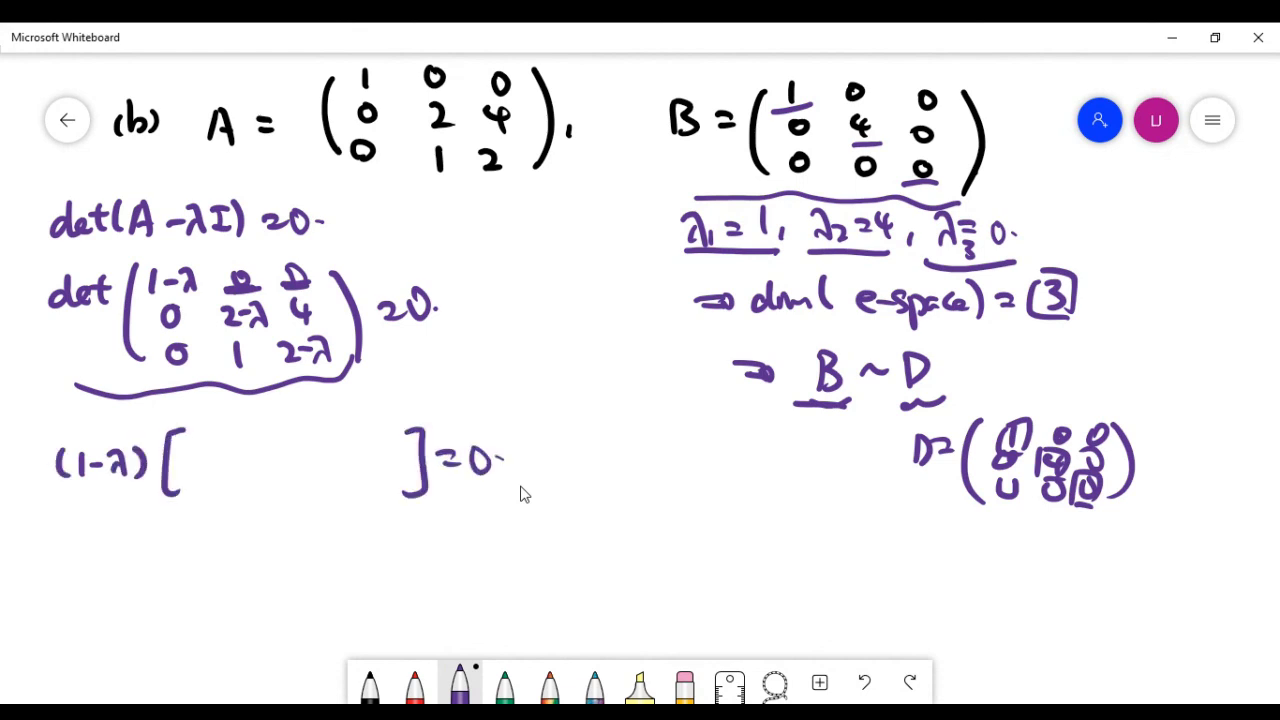
pyautogui.moveTo(180, 456)
pyautogui.mouseDown()
pyautogui.moveTo(206, 476)
pyautogui.moveTo(214, 462)
pyautogui.mouseUp()
pyautogui.moveTo(214, 448); pyautogui.dragTo(230, 478)
pyautogui.moveTo(232, 448); pyautogui.dragTo(240, 480)
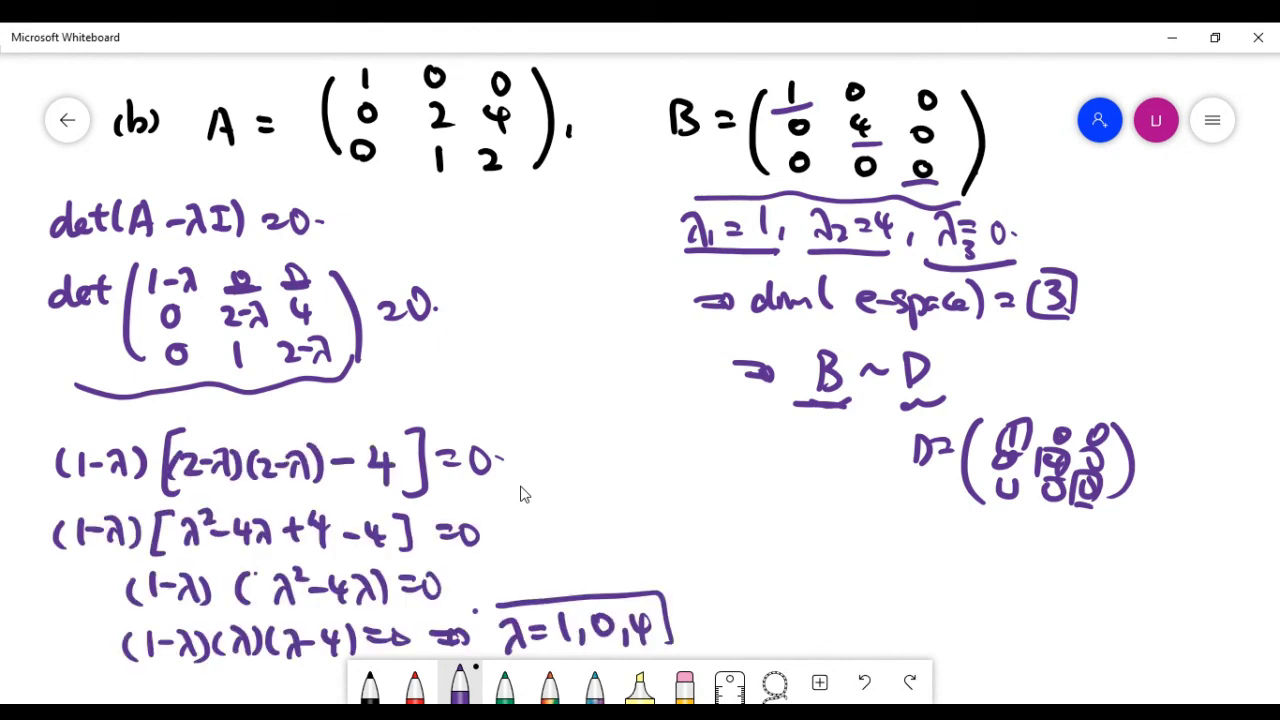
pyautogui.moveTo(478, 606); pyautogui.dragTo(478, 646)
# Add a double arrow at λ=1, 0, 4 and box B's eigenvalue line λ1=1, λ2=4, λ3=0
pyautogui.moveTo(604, 542); pyautogui.dragTo(612, 584)
pyautogui.moveTo(596, 572); pyautogui.dragTo(624, 570)
pyautogui.click(632, 569)
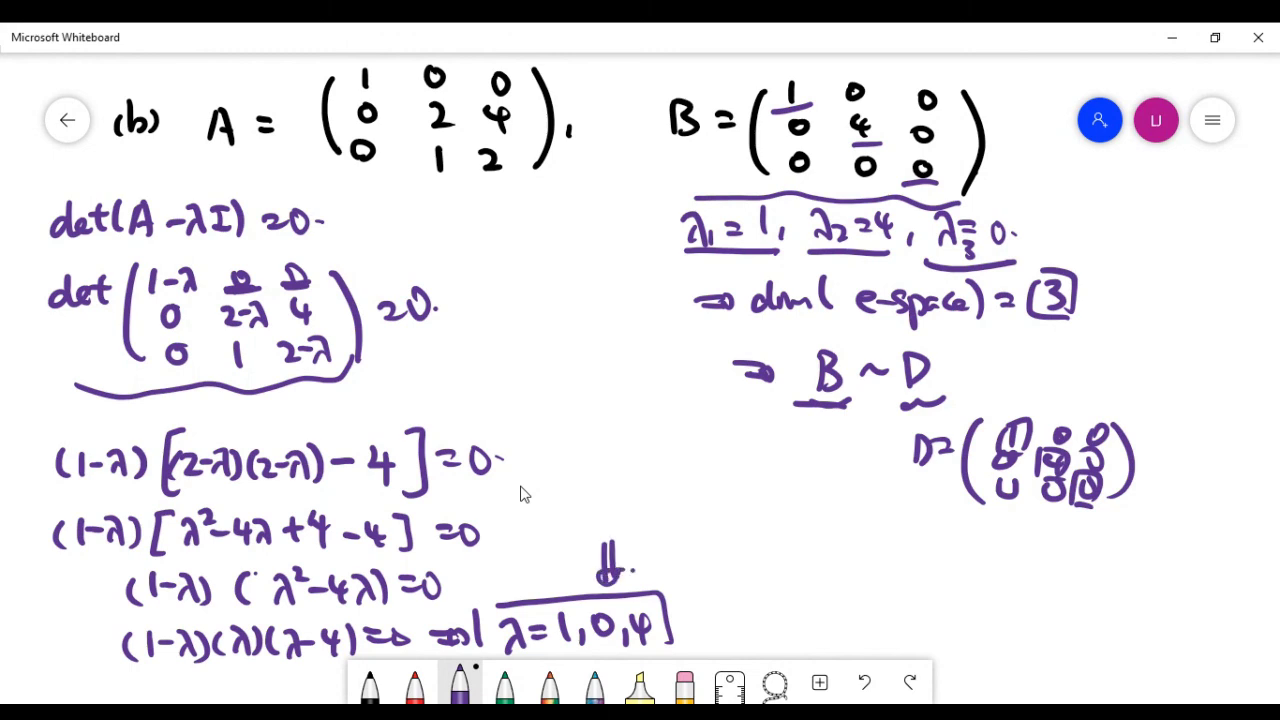
pyautogui.moveTo(650, 202)
pyautogui.mouseDown()
pyautogui.moveTo(652, 252)
pyautogui.moveTo(834, 196)
pyautogui.moveTo(1056, 214)
pyautogui.moveTo(1056, 256)
pyautogui.mouseUp()
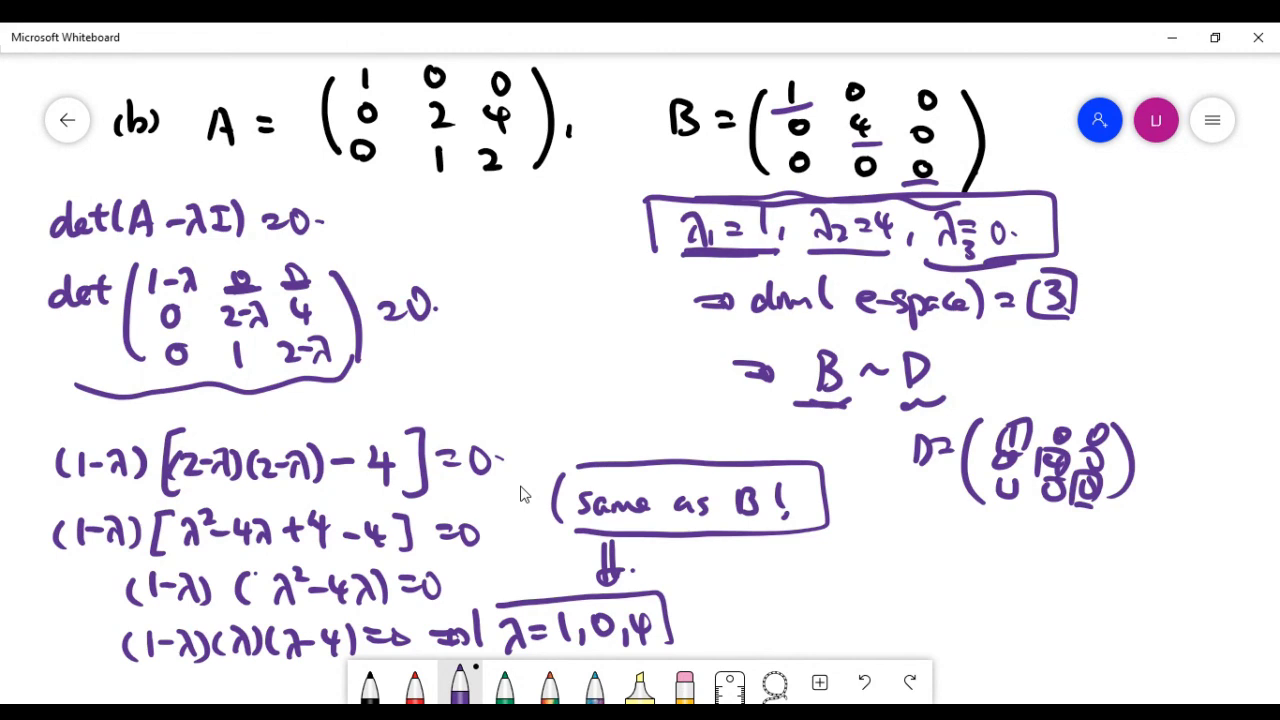
# Write that A's eigenspace dimension is 3, implying A ~, after λ = 1, 0, 4
pyautogui.moveTo(680, 614)
pyautogui.mouseDown()
pyautogui.moveTo(866, 618)
pyautogui.moveTo(884, 632)
pyautogui.moveTo(928, 614)
pyautogui.mouseUp()
pyautogui.moveTo(932, 588)
pyautogui.mouseDown()
pyautogui.moveTo(934, 624)
pyautogui.moveTo(968, 596)
pyautogui.mouseUp()
pyautogui.moveTo(950, 608)
pyautogui.mouseDown()
pyautogui.moveTo(974, 620)
pyautogui.moveTo(1052, 606)
pyautogui.mouseUp()
pyautogui.moveTo(1044, 596)
pyautogui.mouseDown()
pyautogui.moveTo(1050, 614)
pyautogui.moveTo(1102, 628)
pyautogui.mouseUp()
pyautogui.moveTo(1082, 614)
pyautogui.mouseDown()
pyautogui.moveTo(1144, 600)
pyautogui.moveTo(1162, 640)
pyautogui.mouseUp()
# Write the diagonal matrix diag(1, 4, 0) after A ~ and box the result
pyautogui.moveTo(1184, 563)
pyautogui.mouseDown()
pyautogui.moveTo(1182, 588)
pyautogui.moveTo(1222, 568)
pyautogui.mouseUp()
pyautogui.moveTo(1248, 566)
pyautogui.mouseDown()
pyautogui.moveTo(1190, 598)
pyautogui.moveTo(1222, 614)
pyautogui.mouseUp()
pyautogui.moveTo(1250, 598); pyautogui.dragTo(1248, 600)
pyautogui.moveTo(1186, 618)
pyautogui.mouseDown()
pyautogui.moveTo(1184, 636)
pyautogui.moveTo(1200, 624)
pyautogui.mouseUp()
pyautogui.moveTo(1216, 626); pyautogui.dragTo(1220, 638)
pyautogui.moveTo(1250, 622); pyautogui.dragTo(1246, 638)
pyautogui.moveTo(1264, 560); pyautogui.dragTo(1262, 650)
pyautogui.moveTo(1272, 545)
pyautogui.mouseDown()
pyautogui.moveTo(1136, 551)
pyautogui.moveTo(1242, 673)
pyautogui.moveTo(1258, 674)
pyautogui.mouseUp()
# Box B ~ D above and label the diagonal matrix as D with a bracket
pyautogui.moveTo(818, 340)
pyautogui.mouseDown()
pyautogui.moveTo(945, 404)
pyautogui.moveTo(798, 402)
pyautogui.mouseUp()
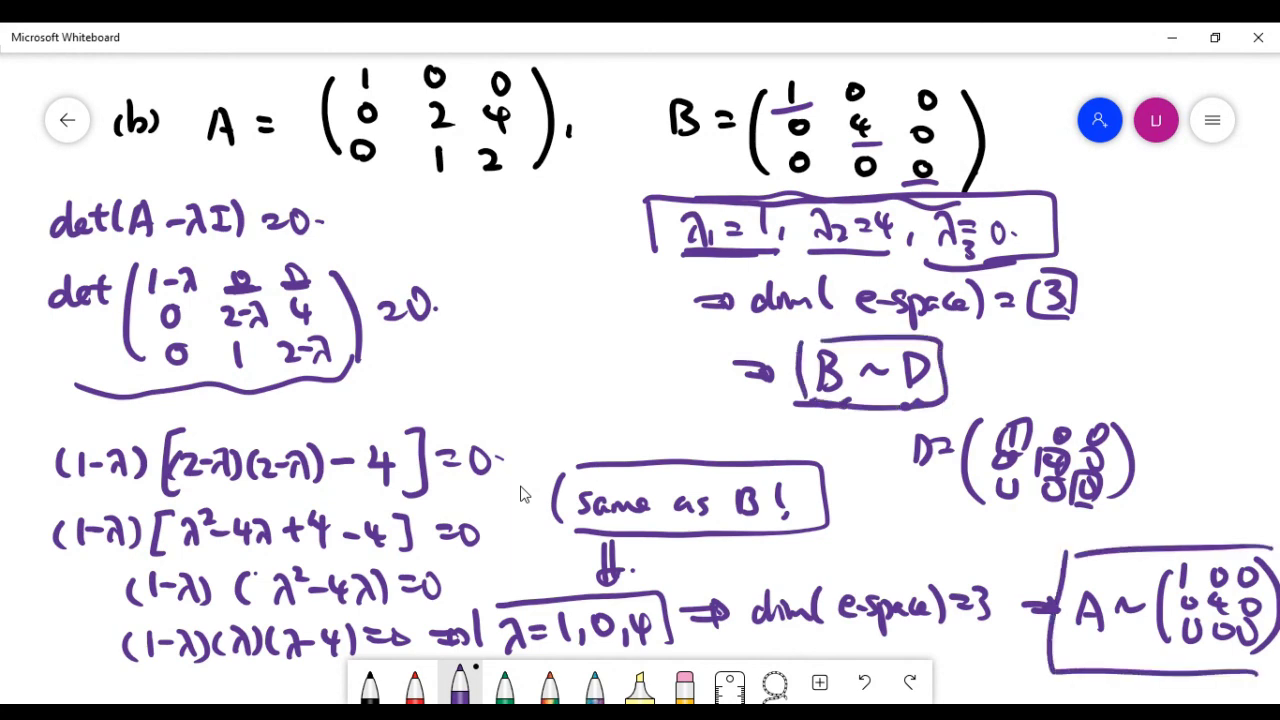
pyautogui.moveTo(1172, 555); pyautogui.dragTo(1256, 536)
pyautogui.moveTo(1200, 488); pyautogui.dragTo(1204, 516)
pyautogui.click(1227, 513)
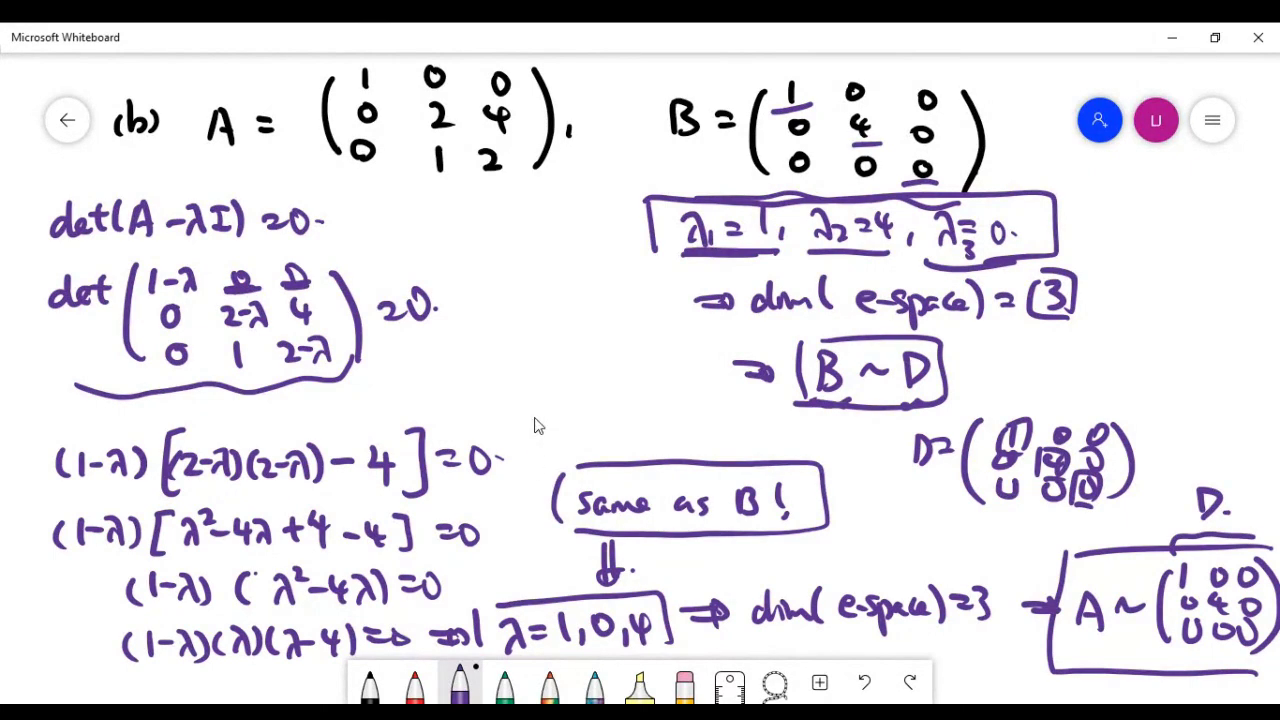
# Pan the board to make room, then write and box the conclusion A ~ B
pyautogui.moveTo(535, 425); pyautogui.dragTo(545, 283)
pyautogui.moveTo(631, 603); pyautogui.dragTo(716, 583)
pyautogui.moveTo(722, 605); pyautogui.dragTo(726, 580)
pyautogui.moveTo(616, 565); pyautogui.dragTo(612, 622)
pyautogui.moveTo(616, 536); pyautogui.dragTo(655, 628)
pyautogui.moveTo(1010, 205); pyautogui.dragTo(1005, 245)
pyautogui.moveTo(1000, 228); pyautogui.dragTo(1040, 222)
# Draw a circled star mark below the A result and close the A ~ B box
pyautogui.moveTo(1006, 524)
pyautogui.mouseDown()
pyautogui.moveTo(1004, 562)
pyautogui.moveTo(1040, 545)
pyautogui.mouseUp()
pyautogui.moveTo(1000, 516)
pyautogui.mouseDown()
pyautogui.moveTo(1020, 556)
pyautogui.moveTo(1046, 550)
pyautogui.mouseUp()
pyautogui.moveTo(958, 530); pyautogui.dragTo(1036, 558)
pyautogui.moveTo(1004, 500); pyautogui.dragTo(1012, 566)
pyautogui.moveTo(616, 540); pyautogui.dragTo(620, 590)
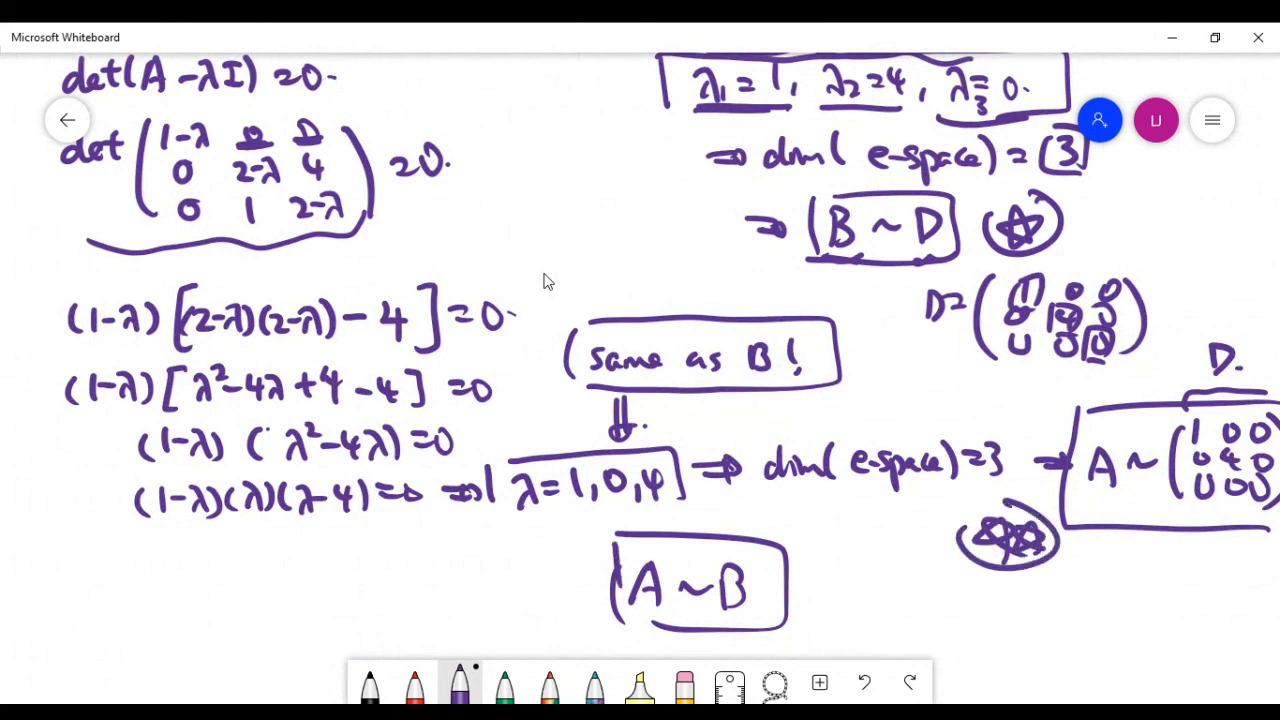